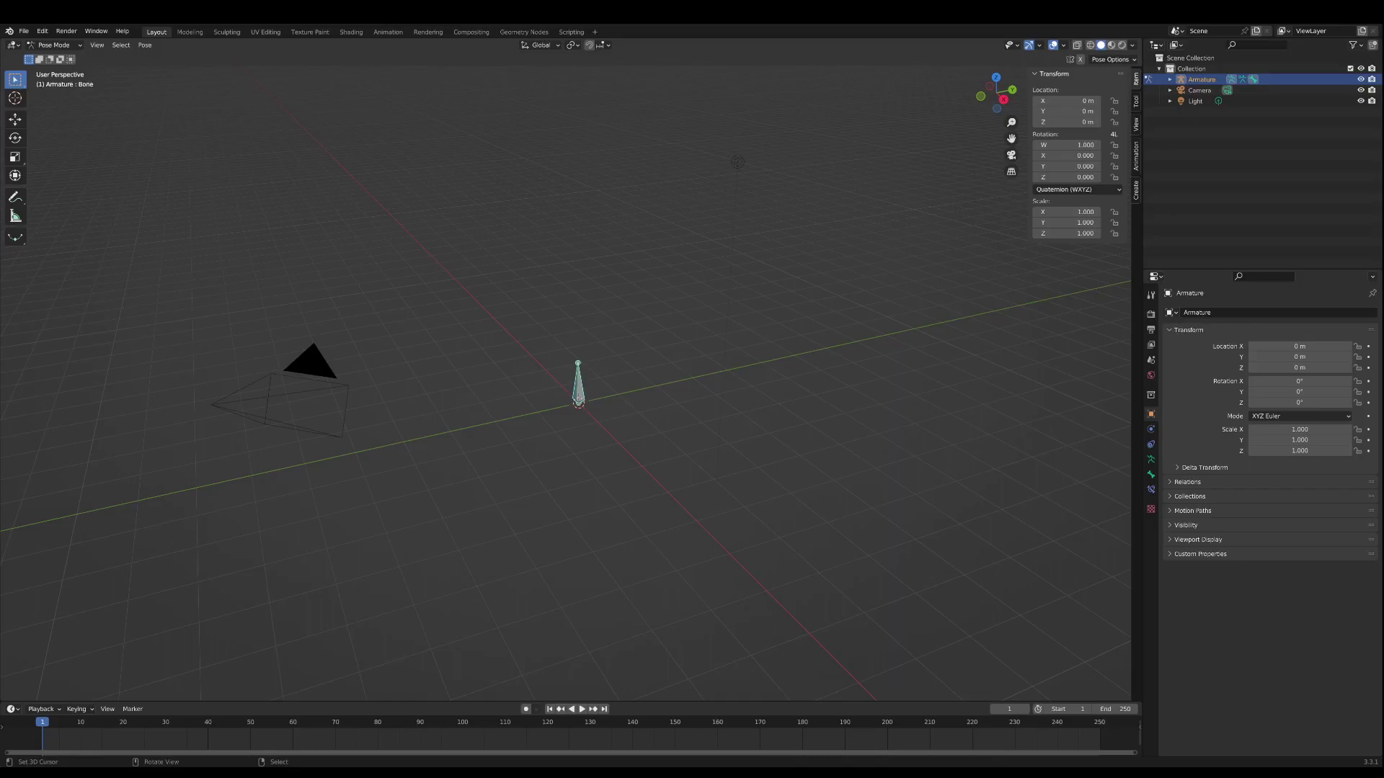
Step: Switch the armature to Object Mode, then try a global Z move and cancel it
click(54, 44)
click(51, 56)
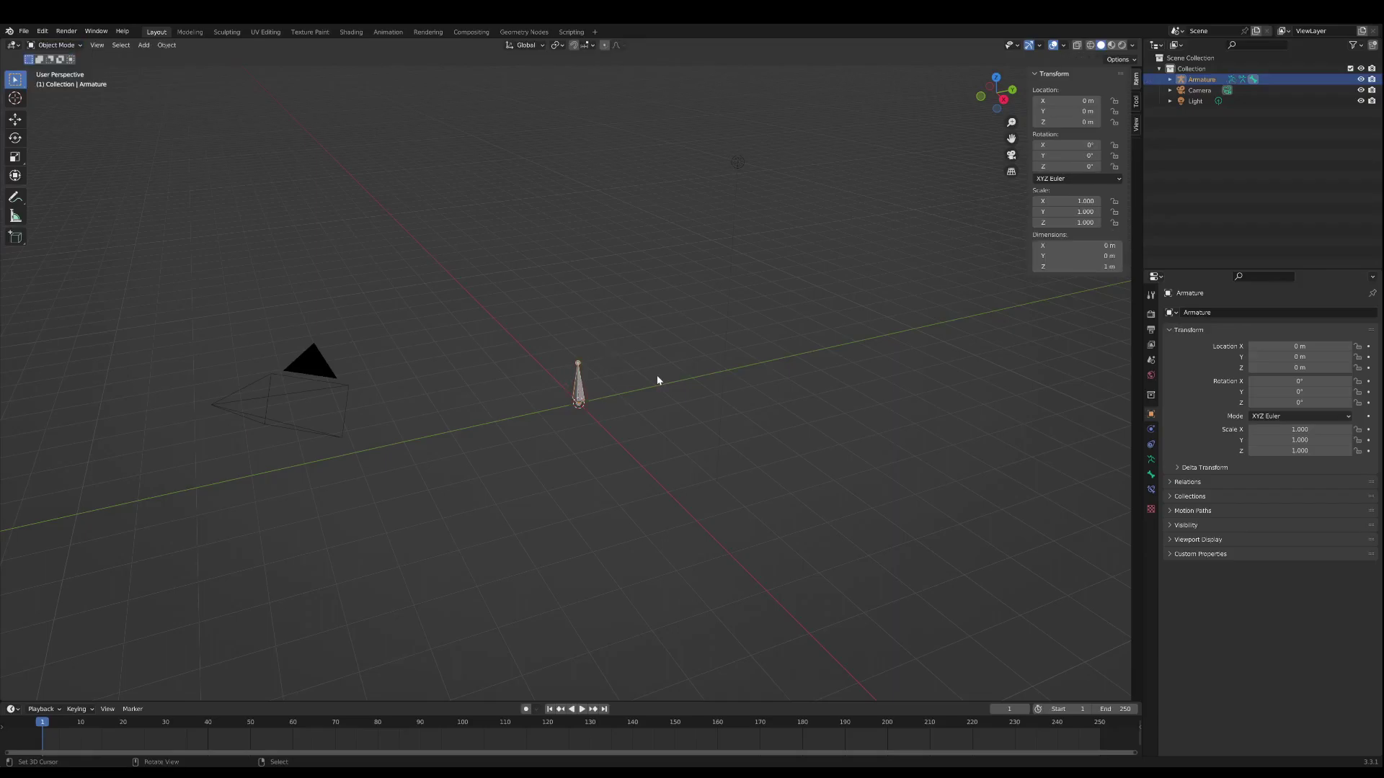
key(g)
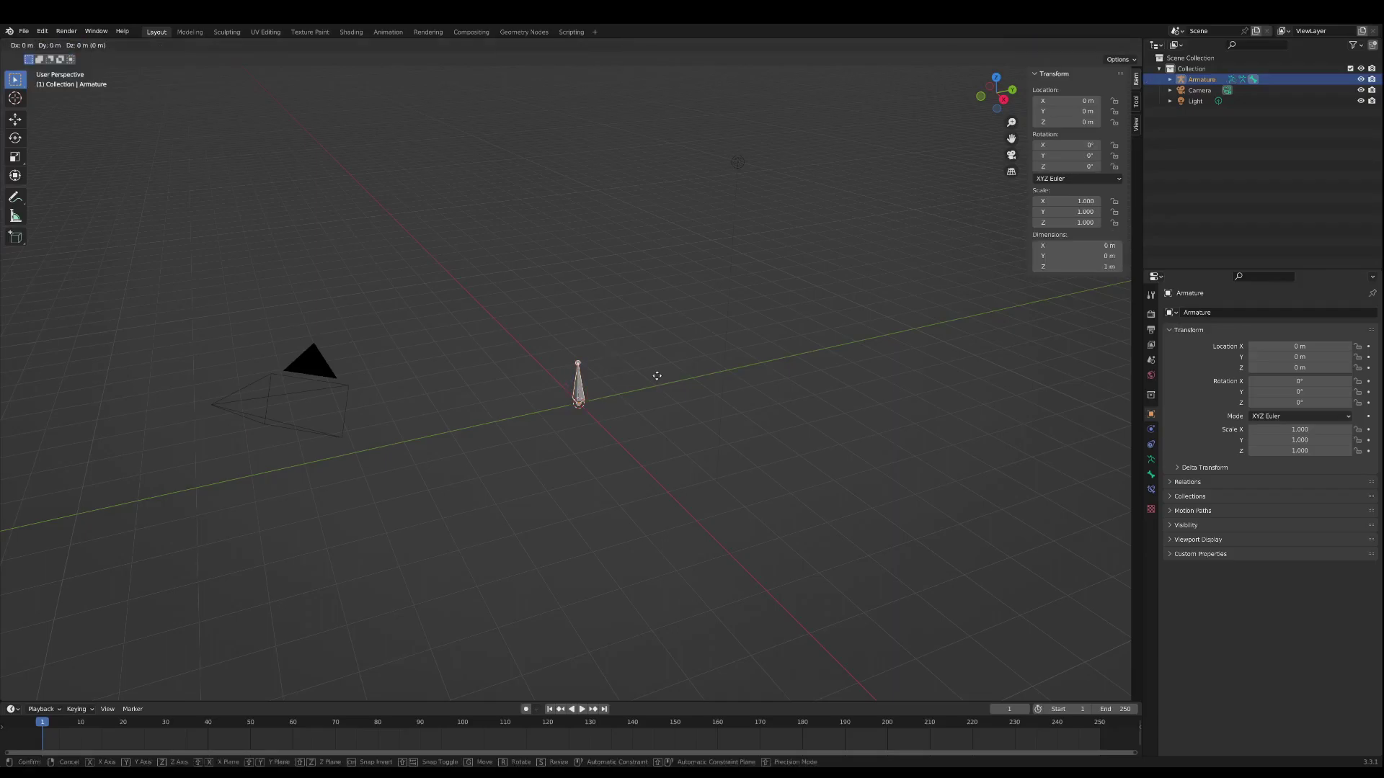
key(z)
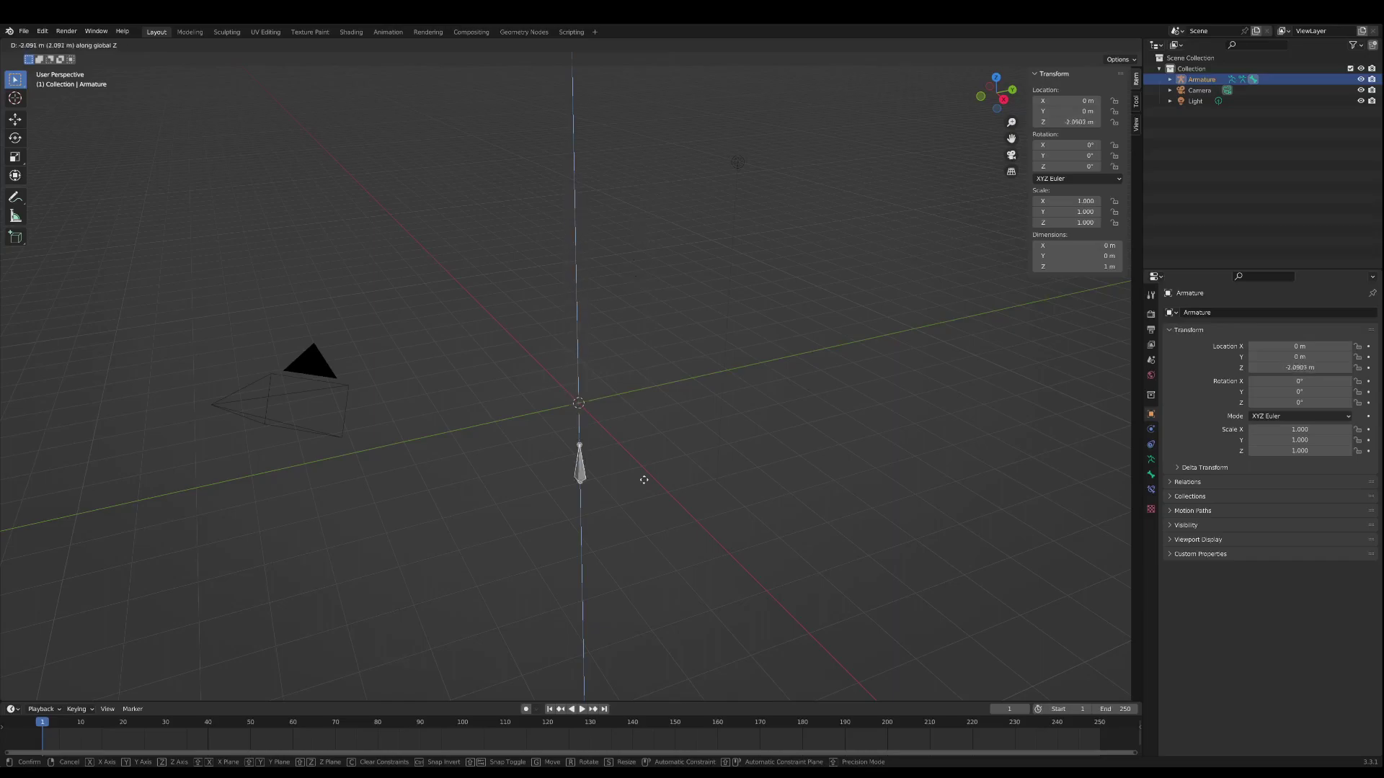
right_click(636, 258)
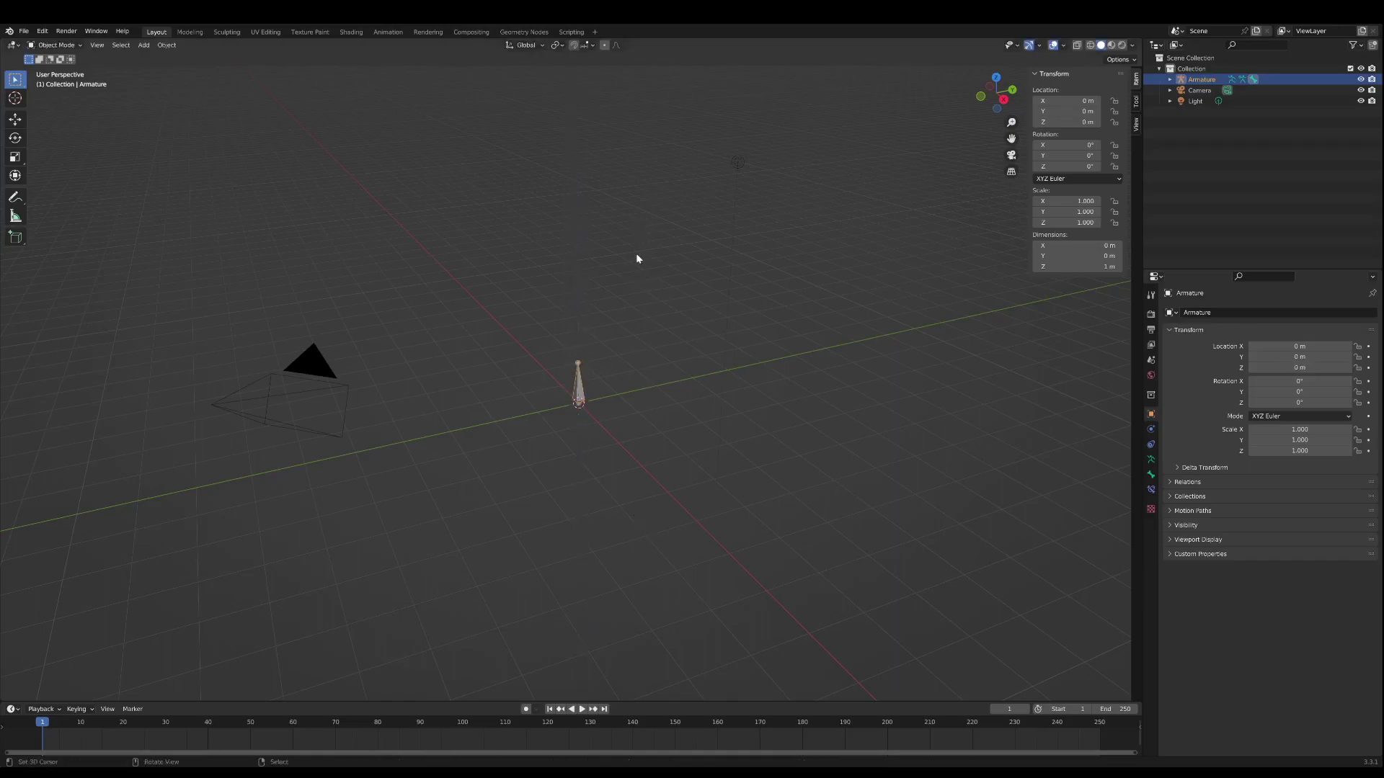
Step: Try moving the armature along global Y and cancel it, leaving it at the origin
key(g)
key(y)
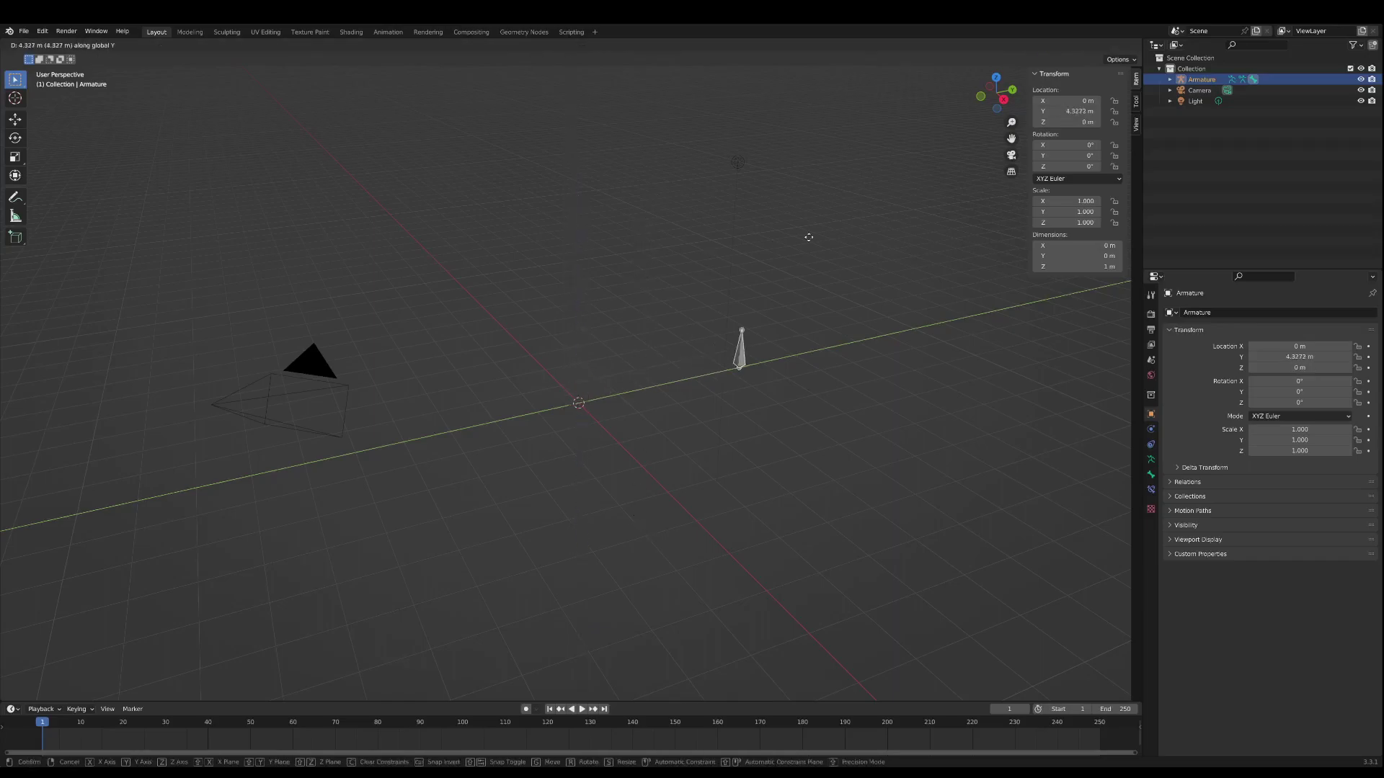
right_click(676, 284)
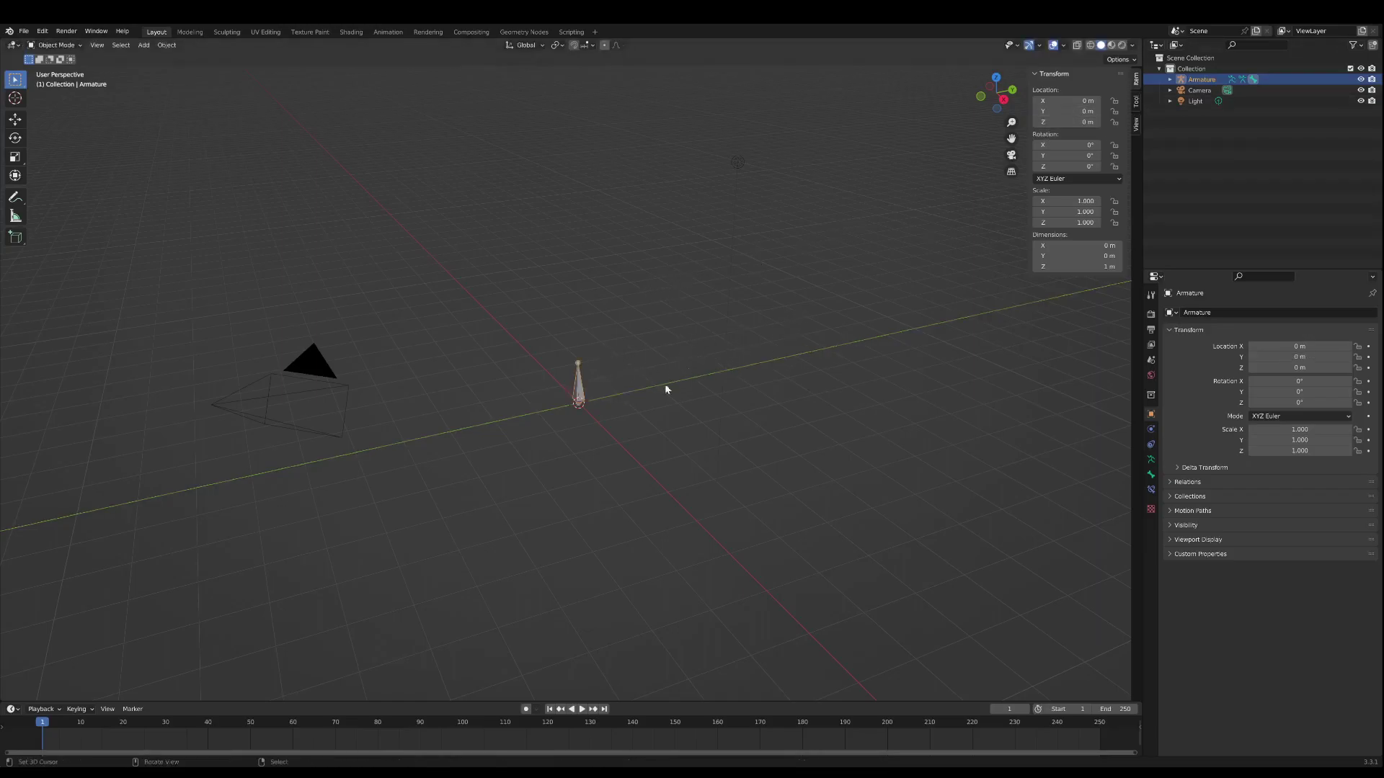
middle_drag(664, 383, 628, 433)
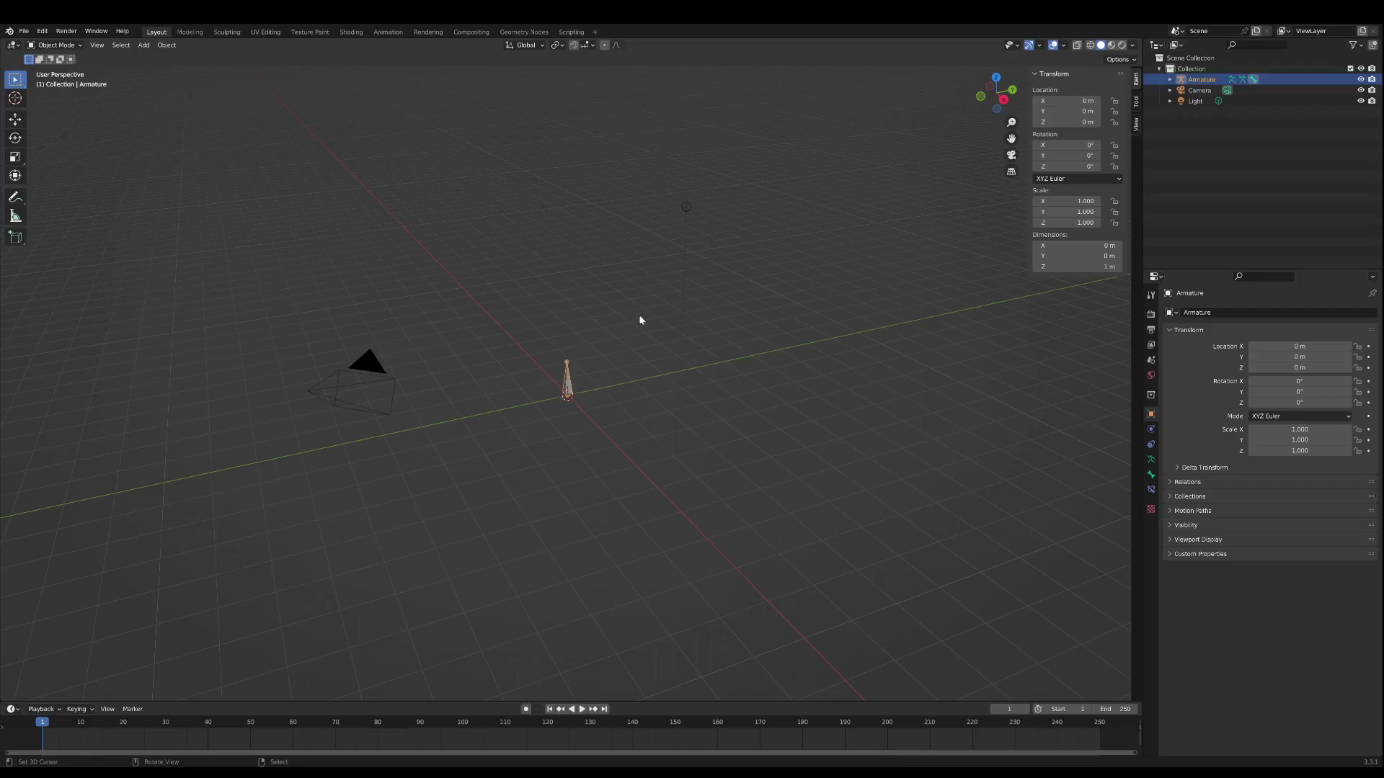
scroll(499, 394, up, 2)
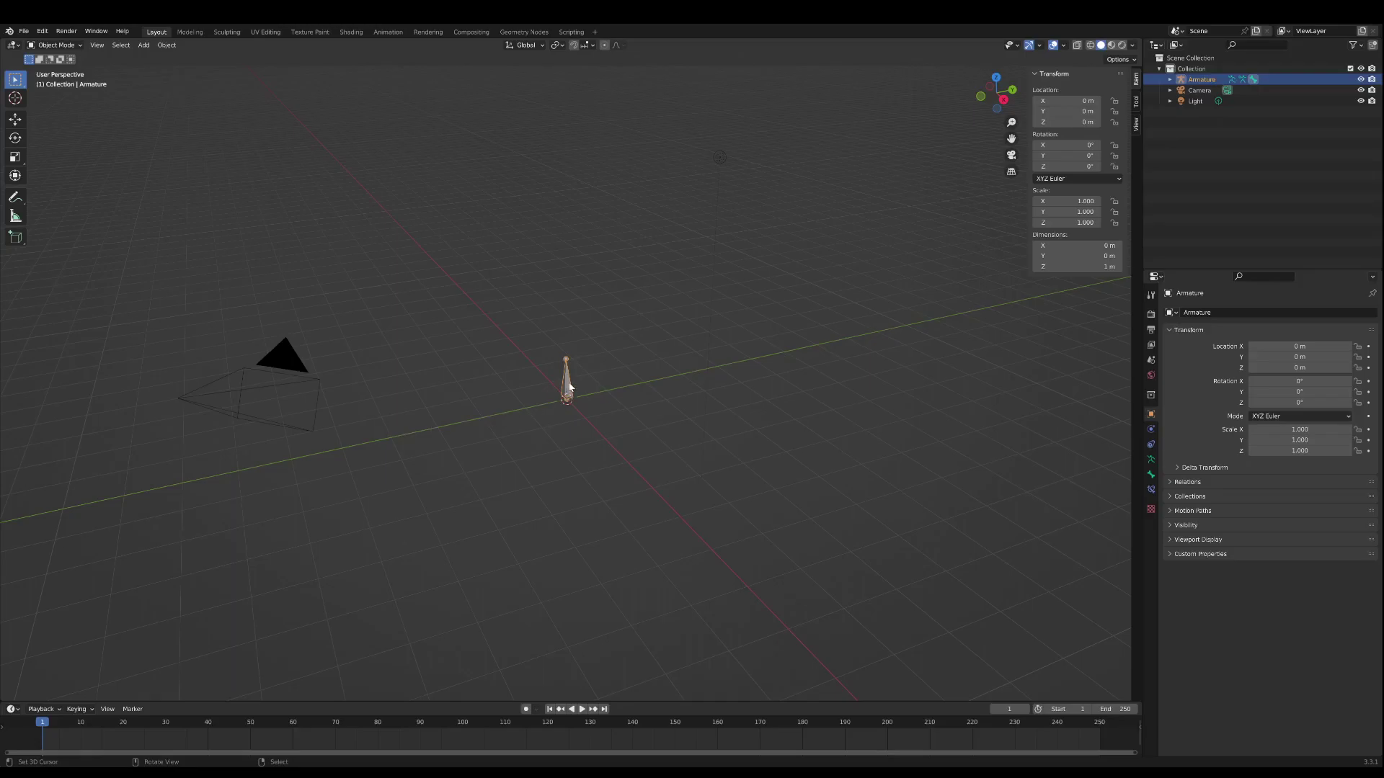
mouse_move(557, 408)
middle_down()
mouse_move(540, 406)
mouse_move(565, 400)
middle_up()
Step: Select the camera and clear its location and rotation to zero
click(274, 389)
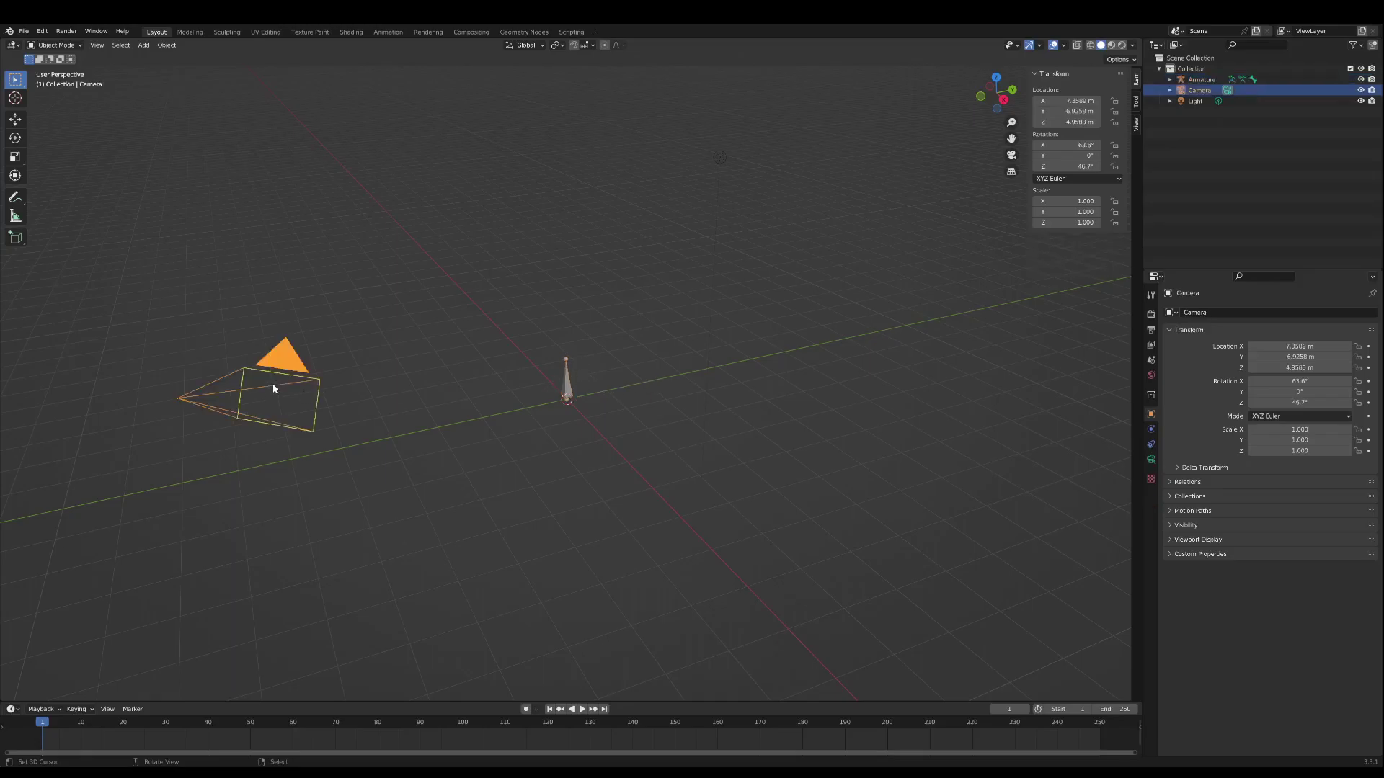
key(alt+g)
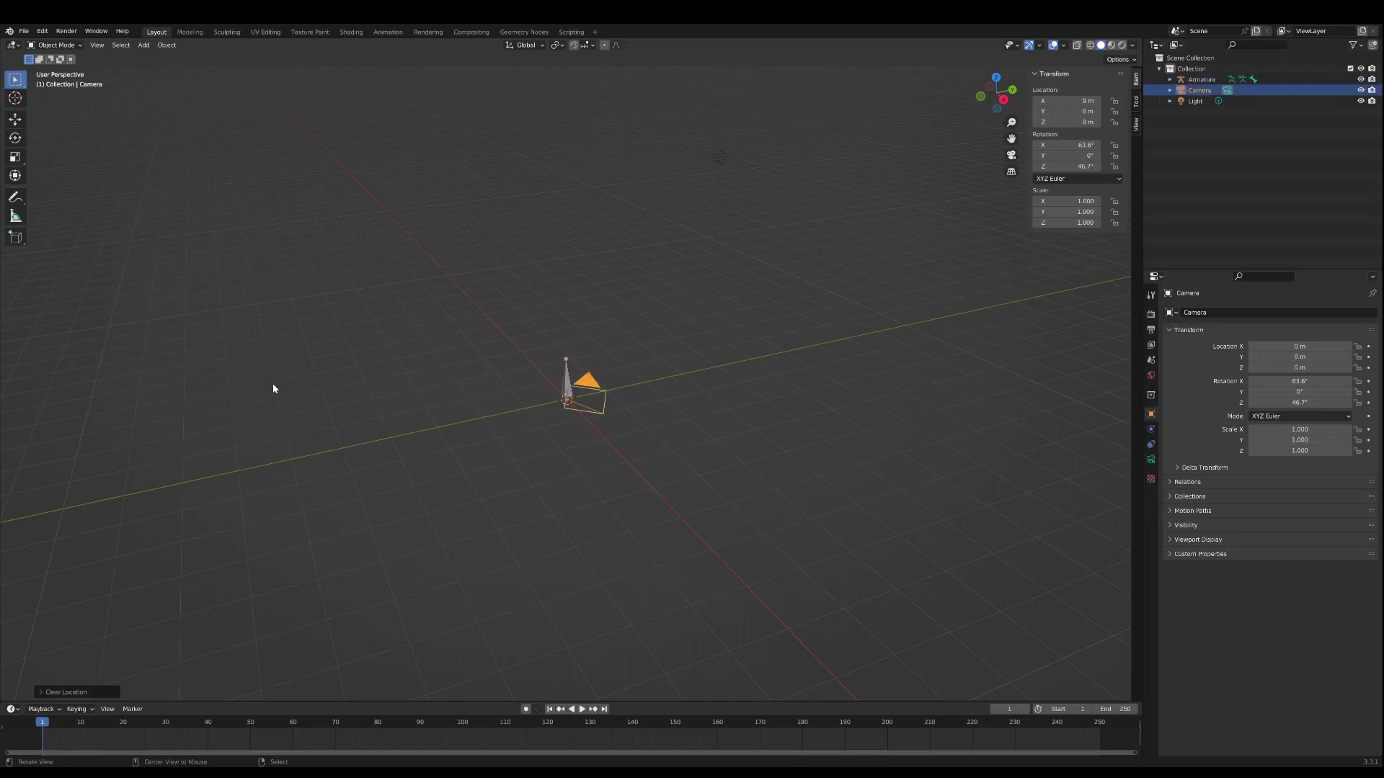
key(alt+r)
Step: From top view, try moving the camera along global Y, then cancel to keep it at the origin
scroll(572, 462, up, 3)
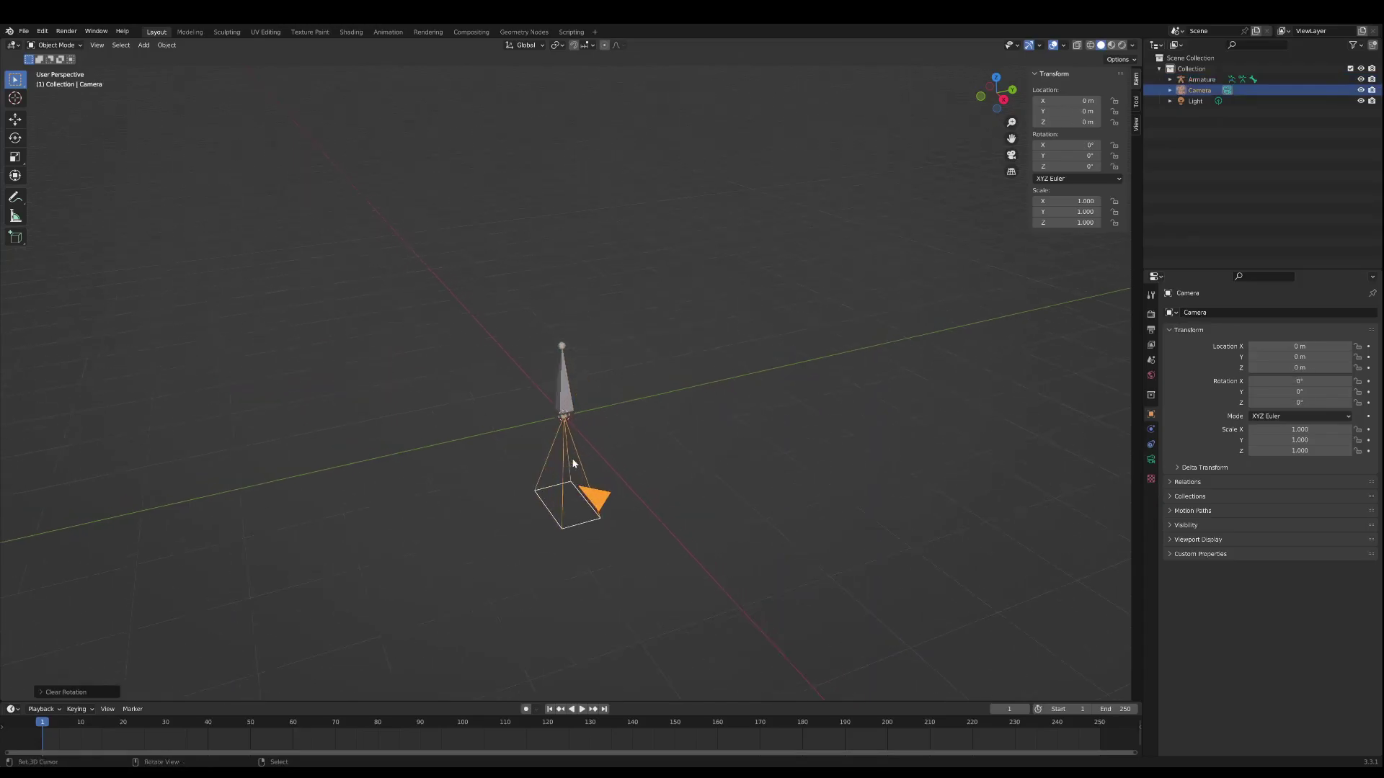
scroll(573, 462, up, 1)
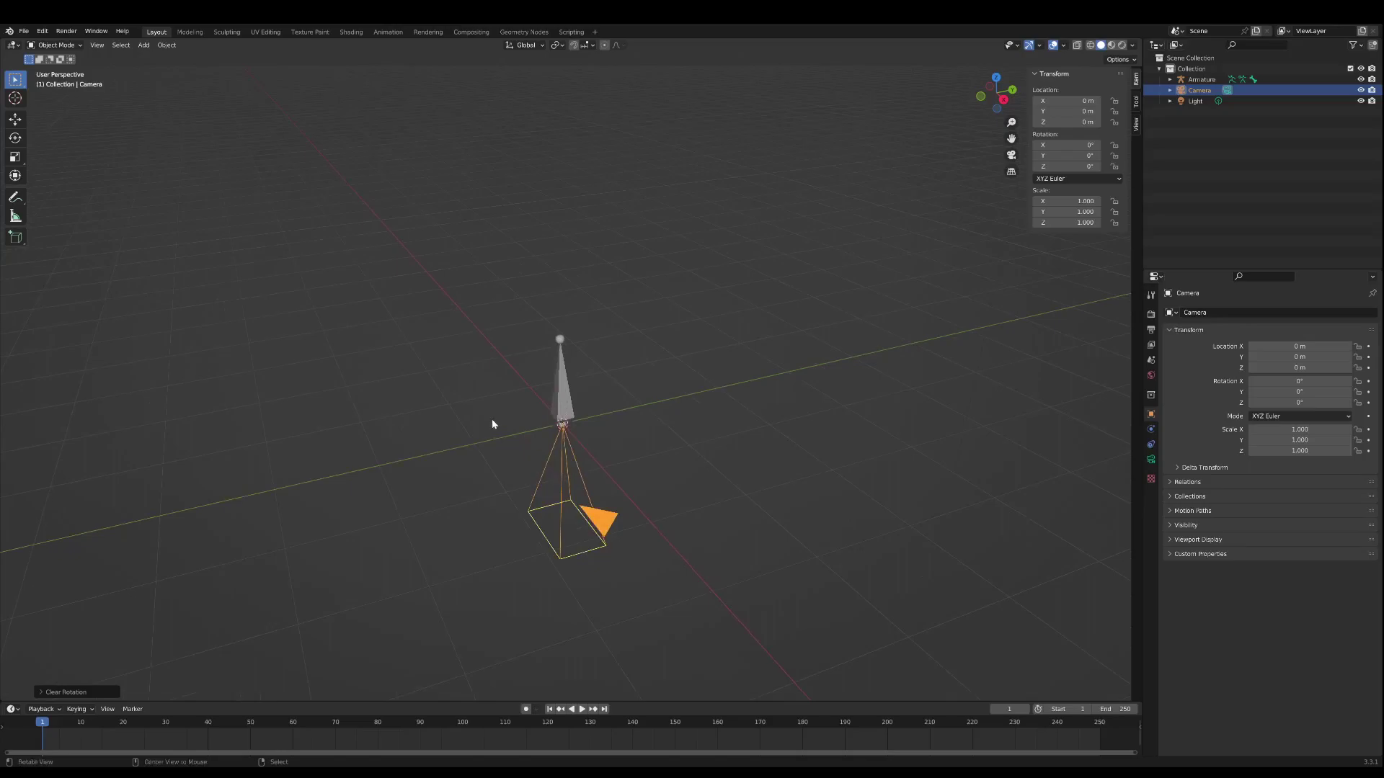
middle_drag(493, 424, 630, 485)
key(KP_7)
key(g)
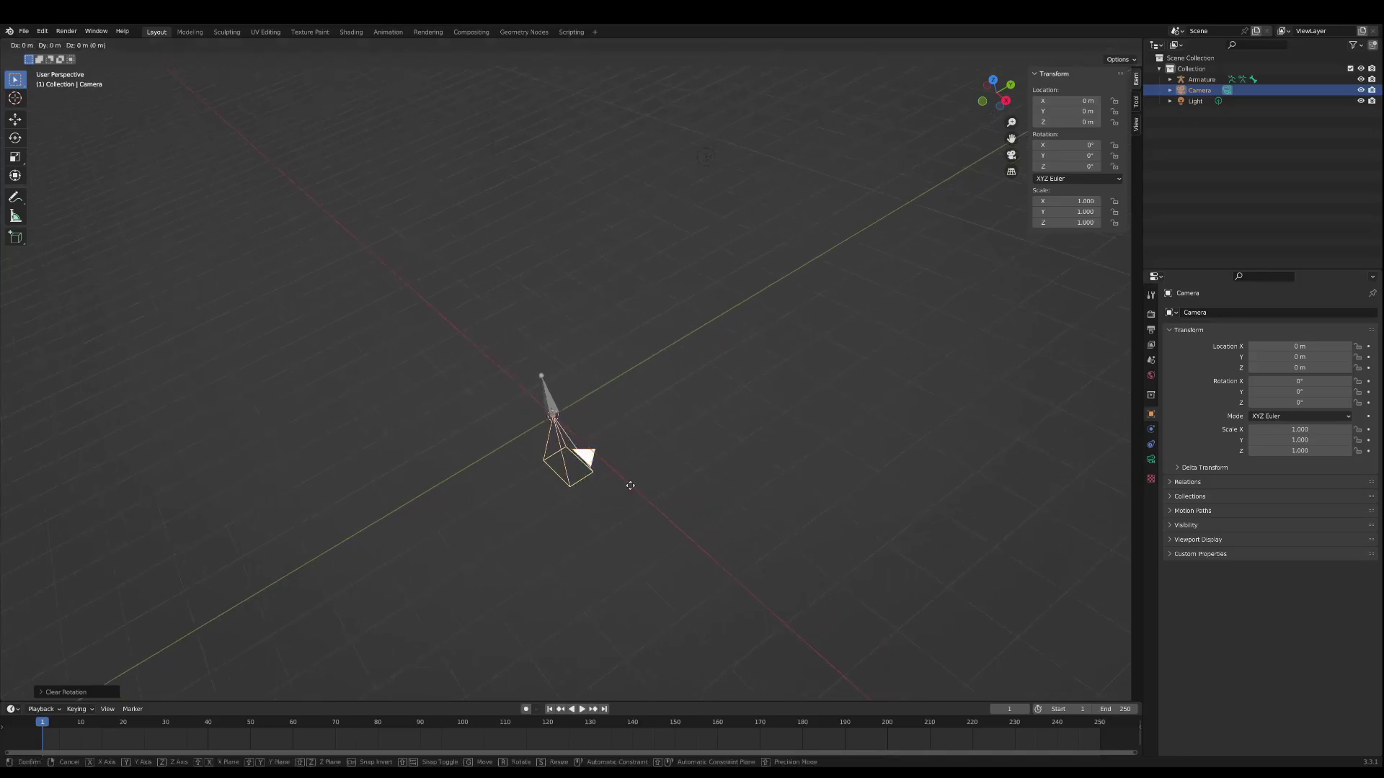
key(y)
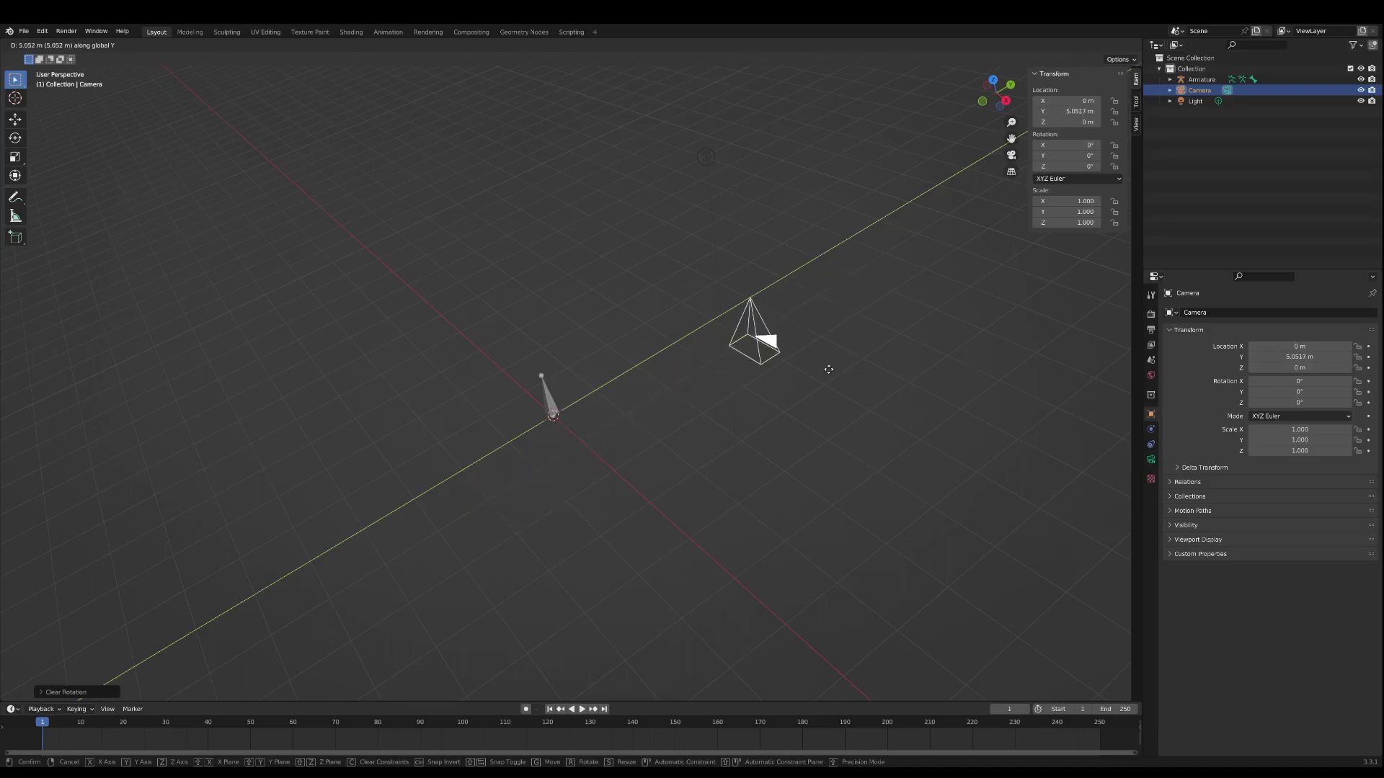
right_click(624, 470)
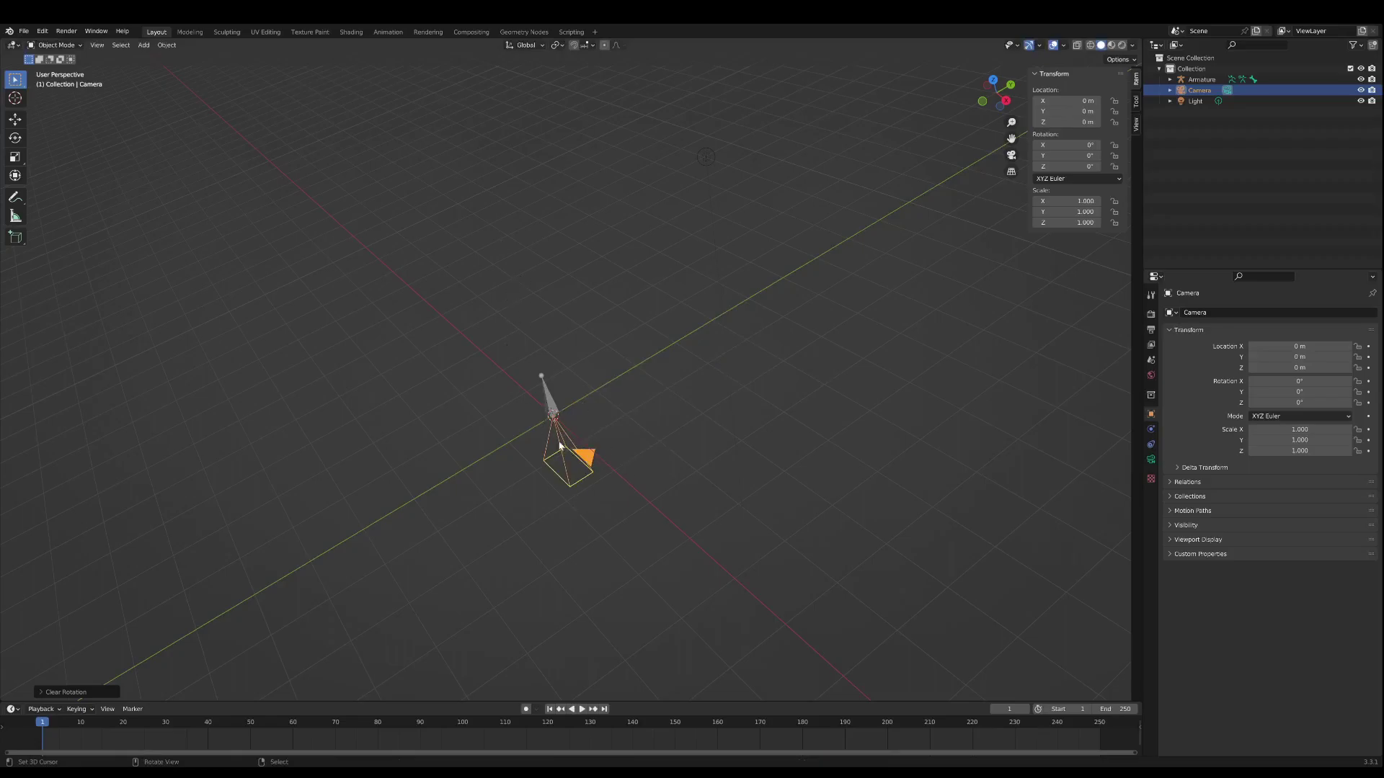
Step: Select the armature and set the transform orientation to Local
click(552, 404)
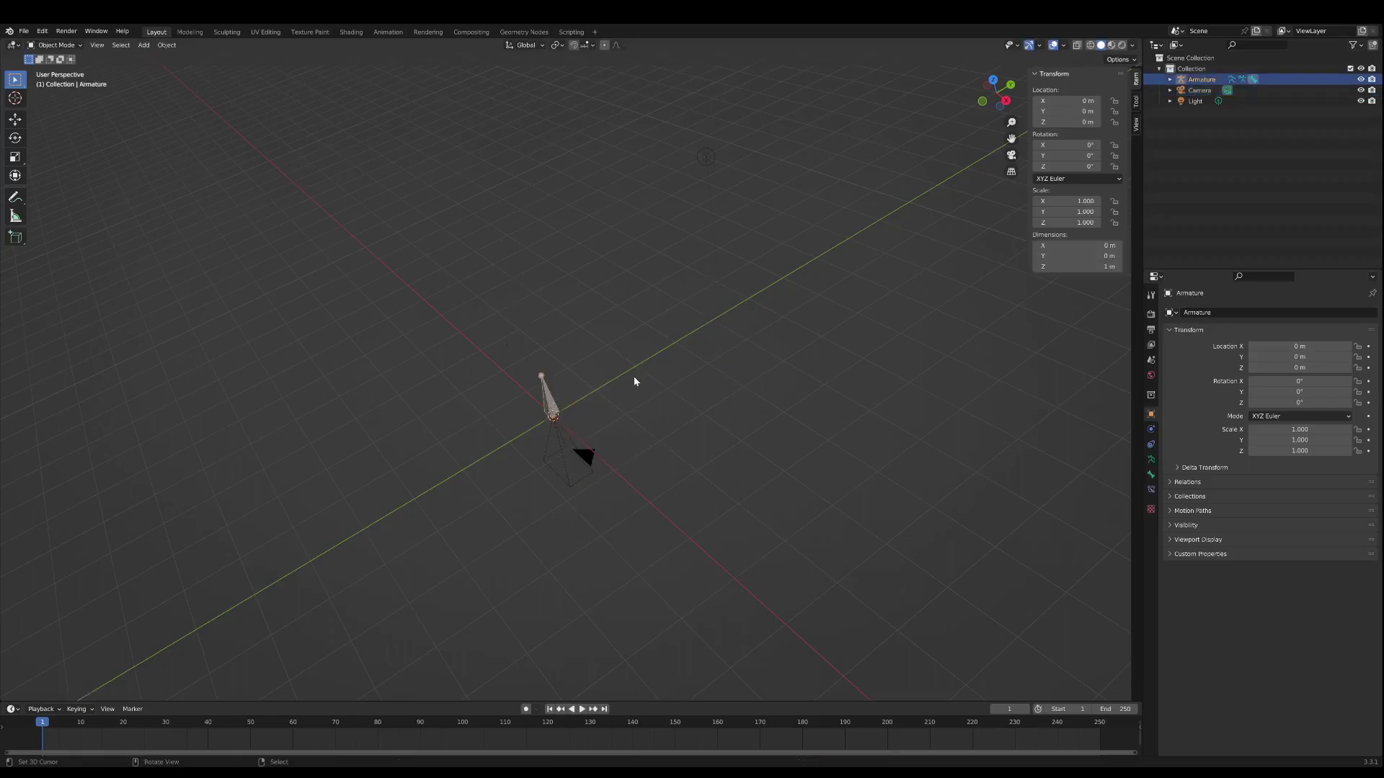
alt+drag(532, 423, 736, 430)
click(537, 45)
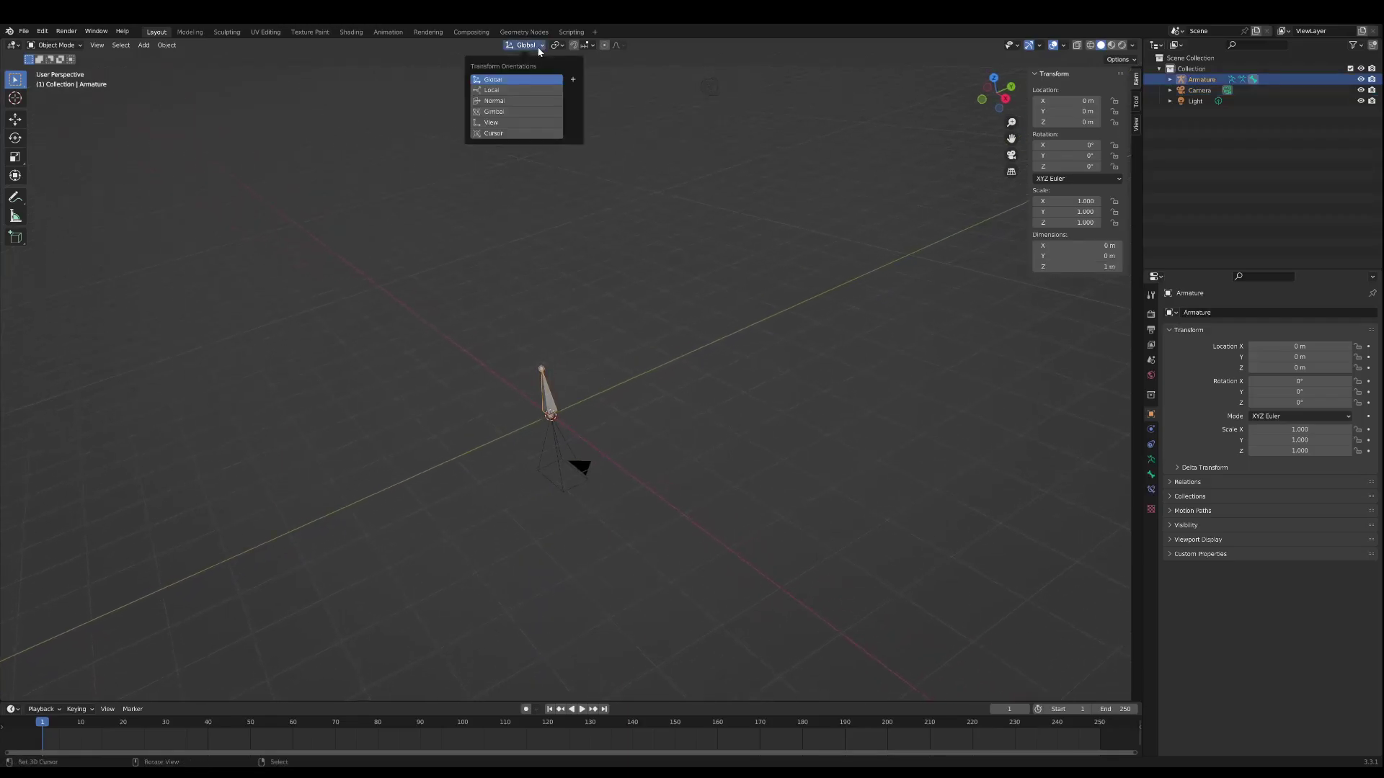
click(520, 91)
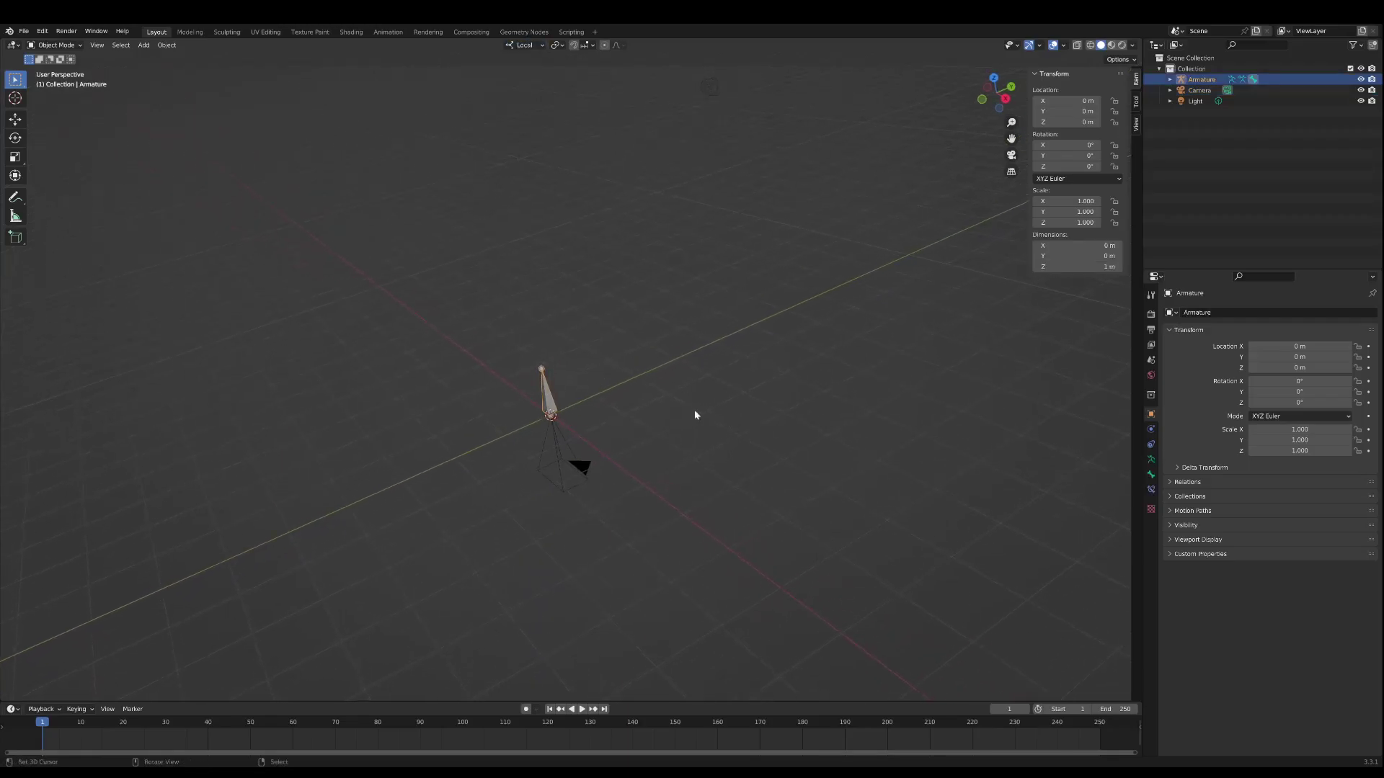
Step: Enter Pose Mode and try moving the bone along local Y, cancelling back to origin
click(53, 46)
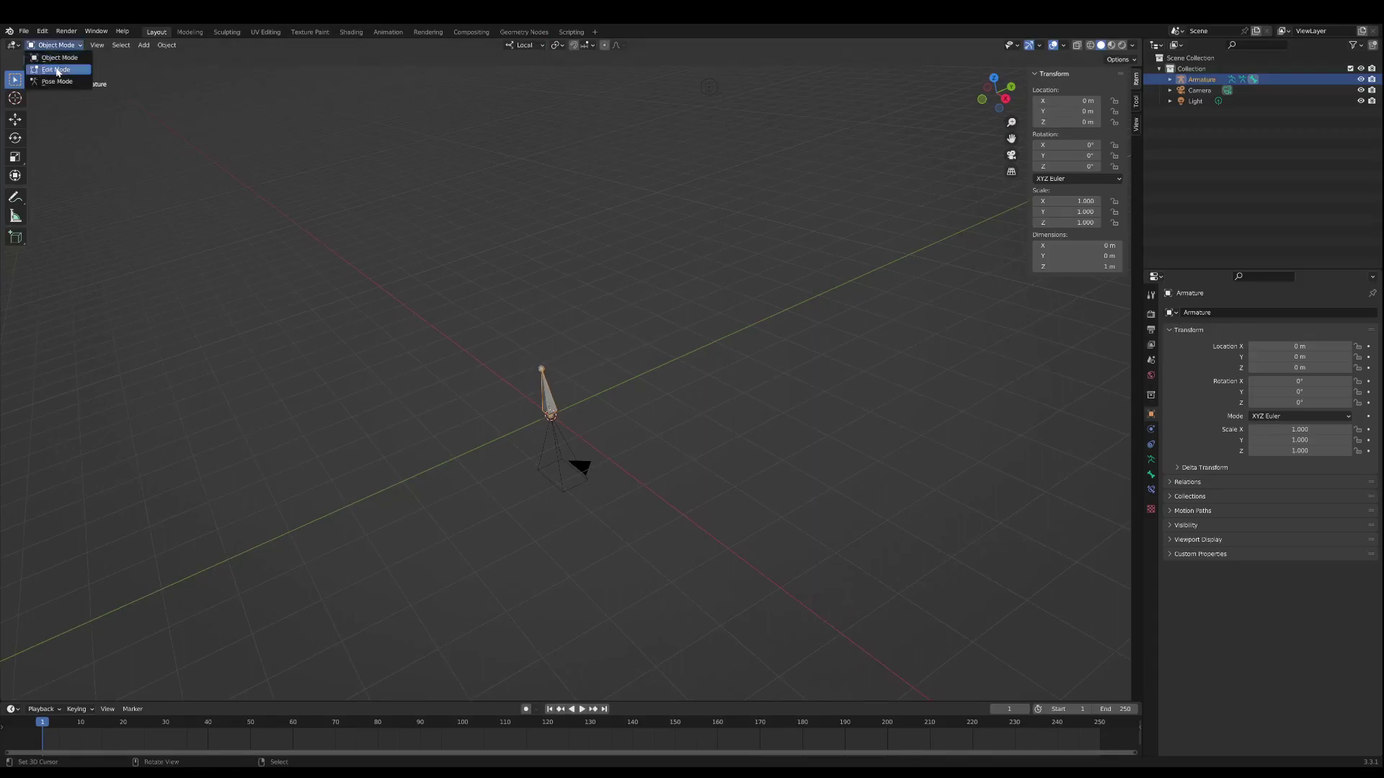
click(52, 79)
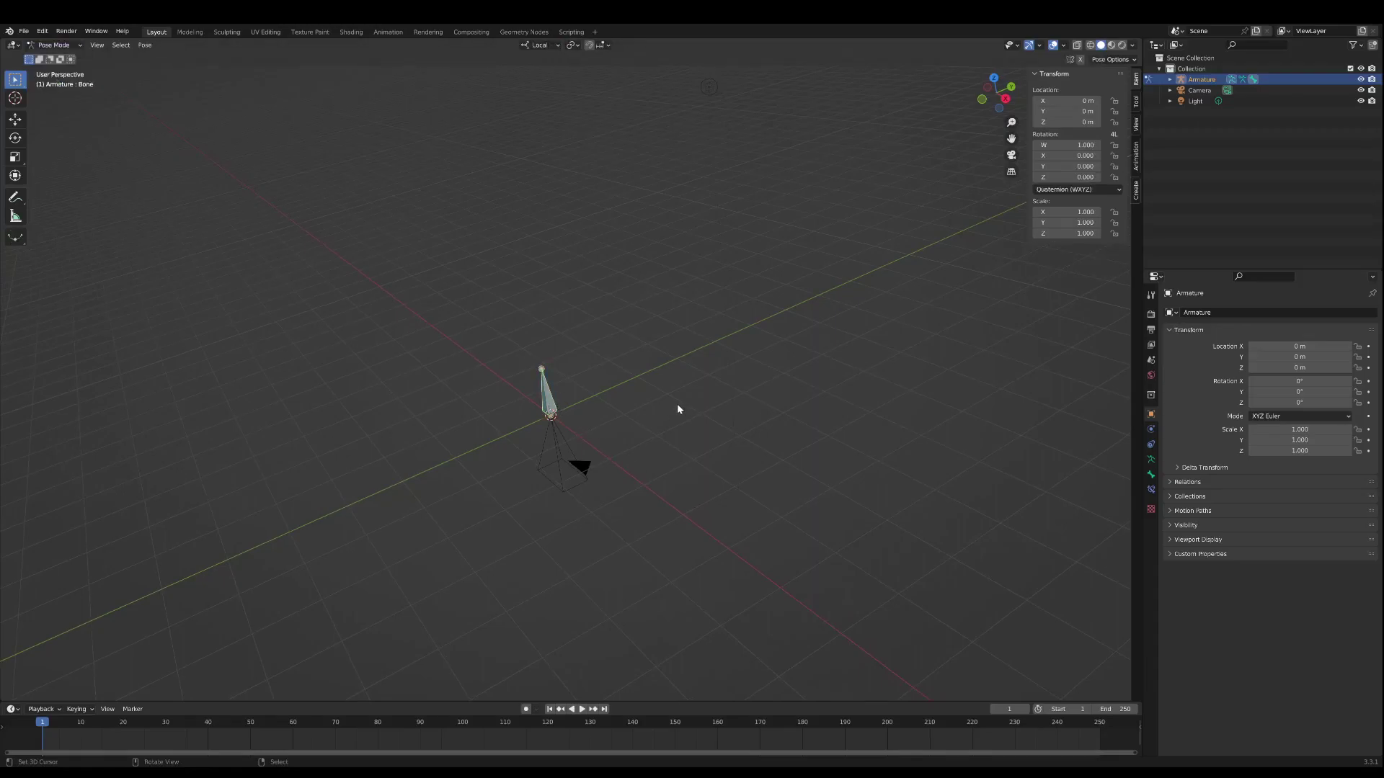
key(g)
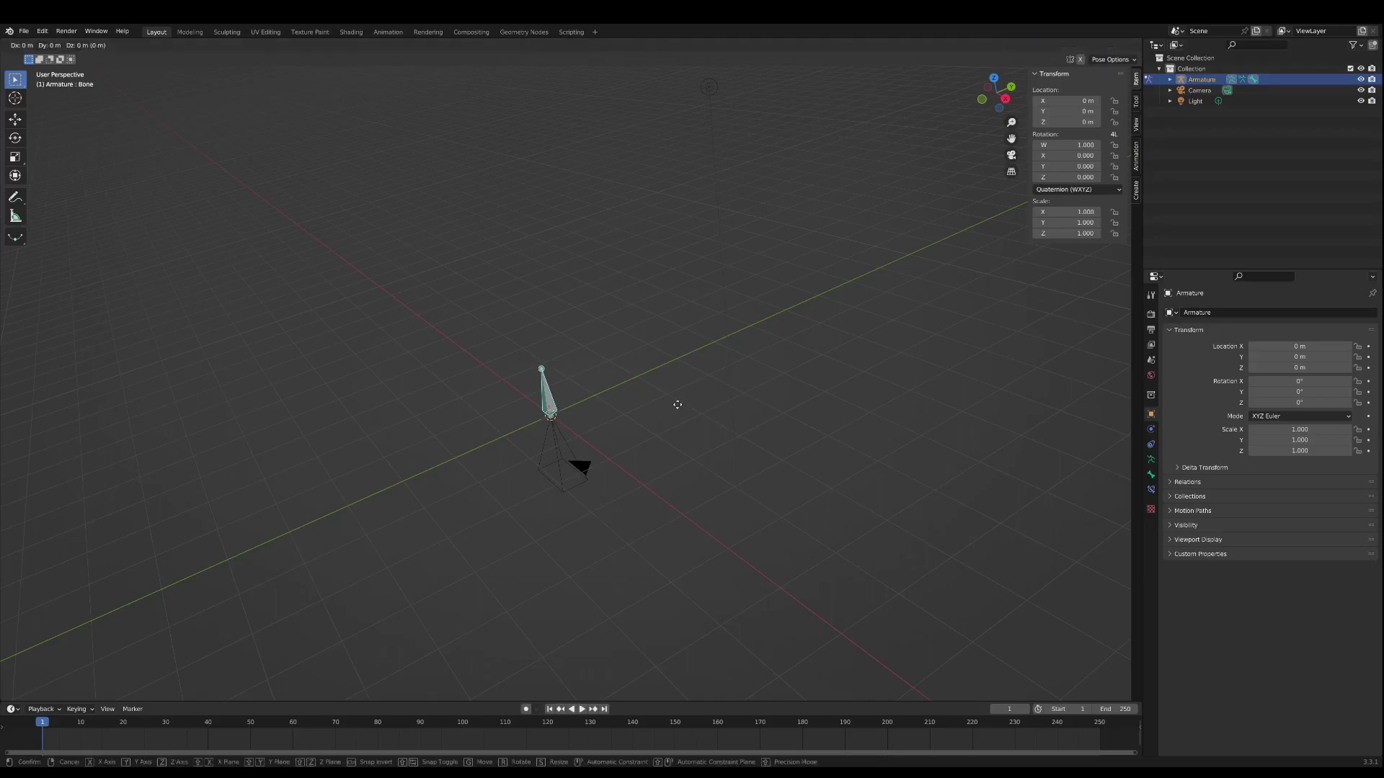
key(y)
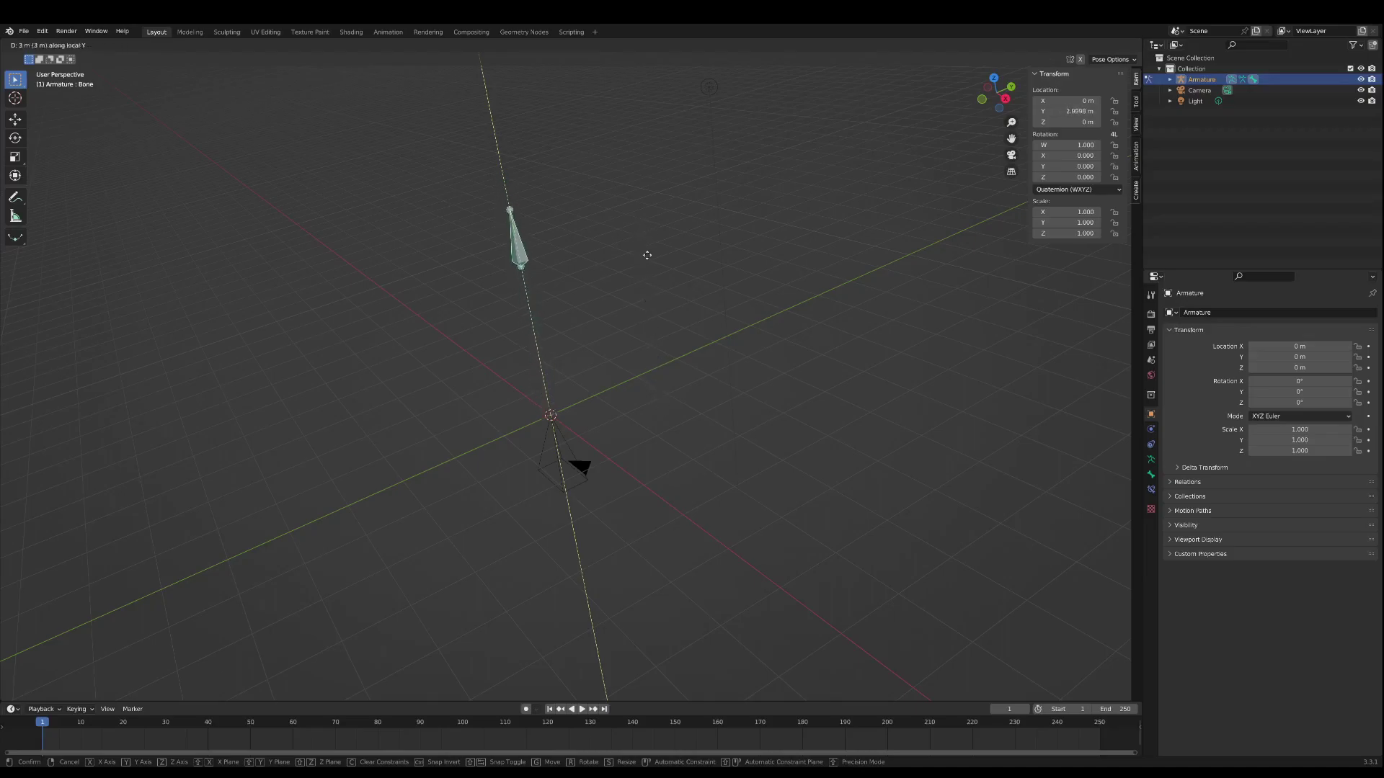
right_click(657, 324)
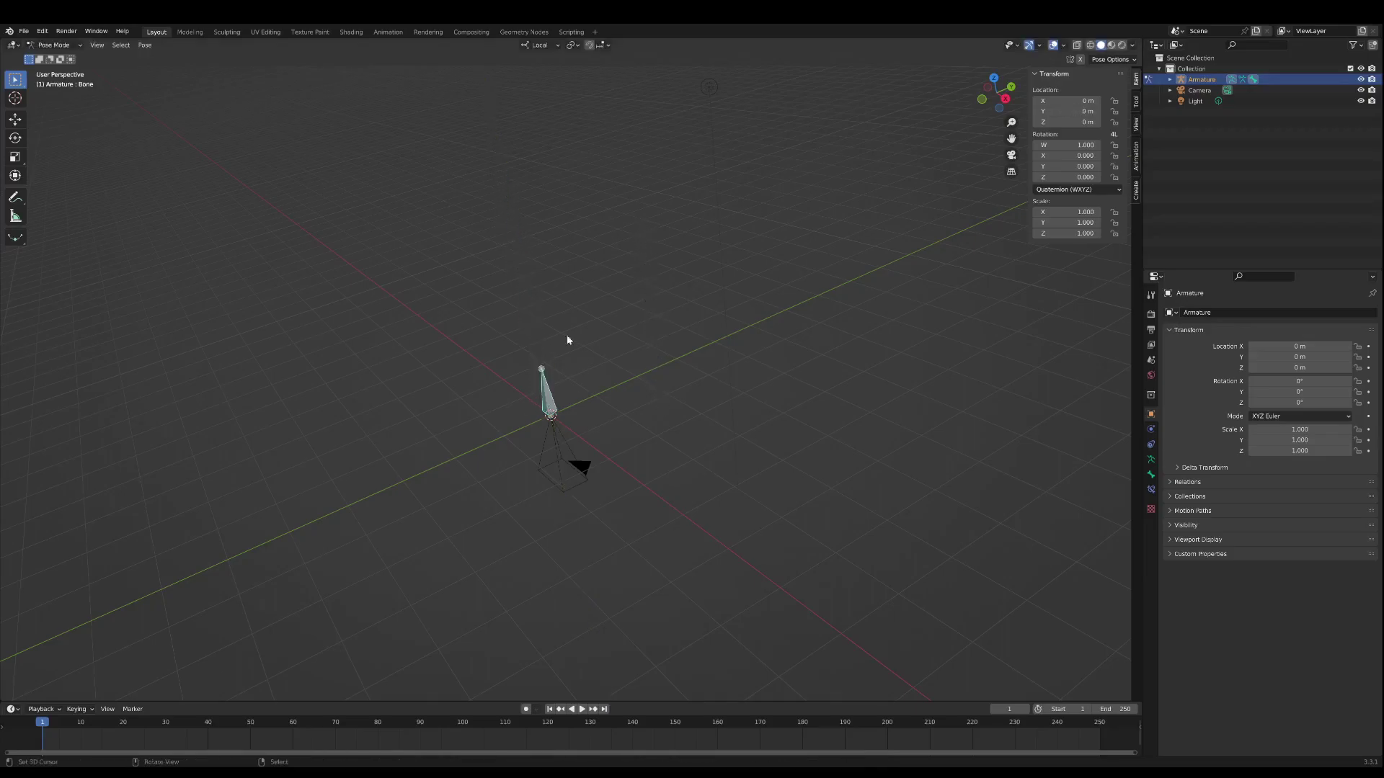
Step: Try a Z move on the bone, cancel it, and dismiss the shading menu opened by mistake
middle_drag(559, 398, 553, 409)
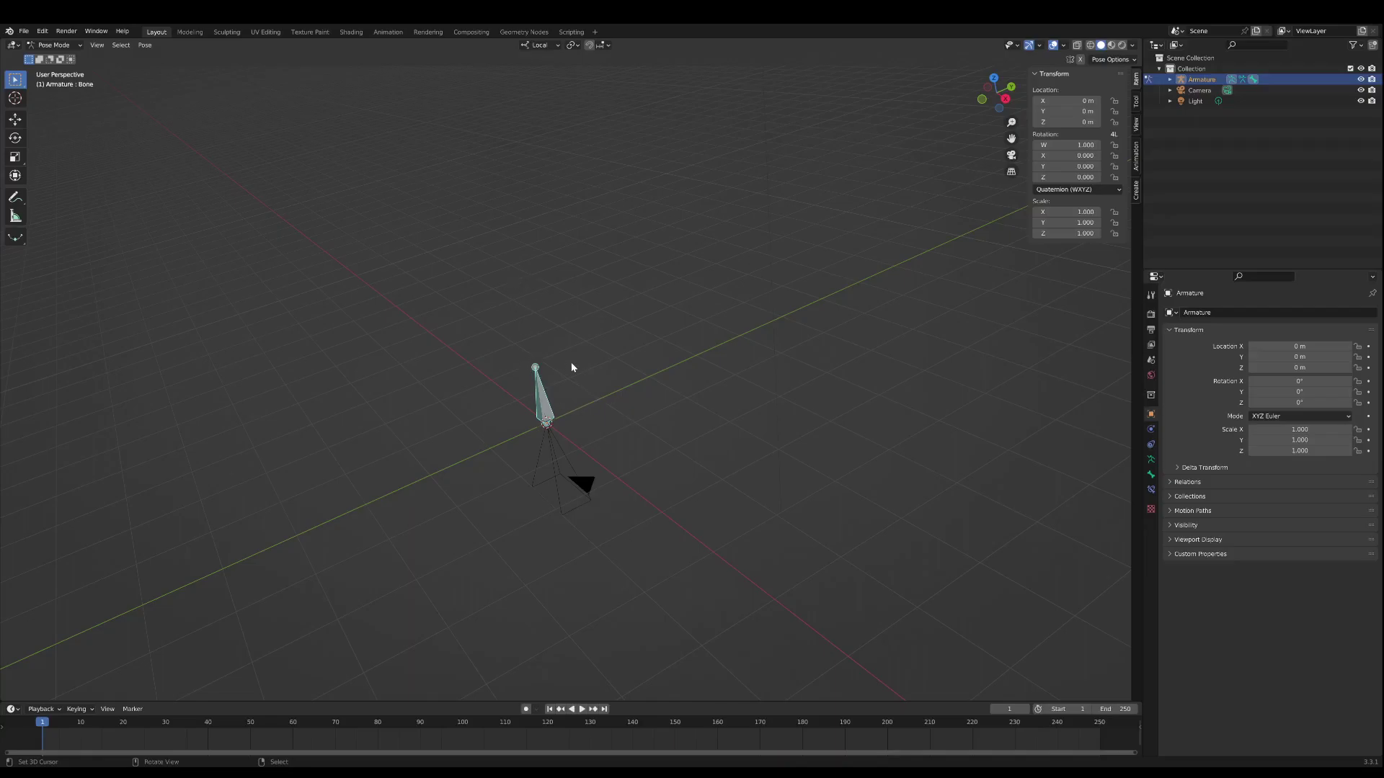
key(g)
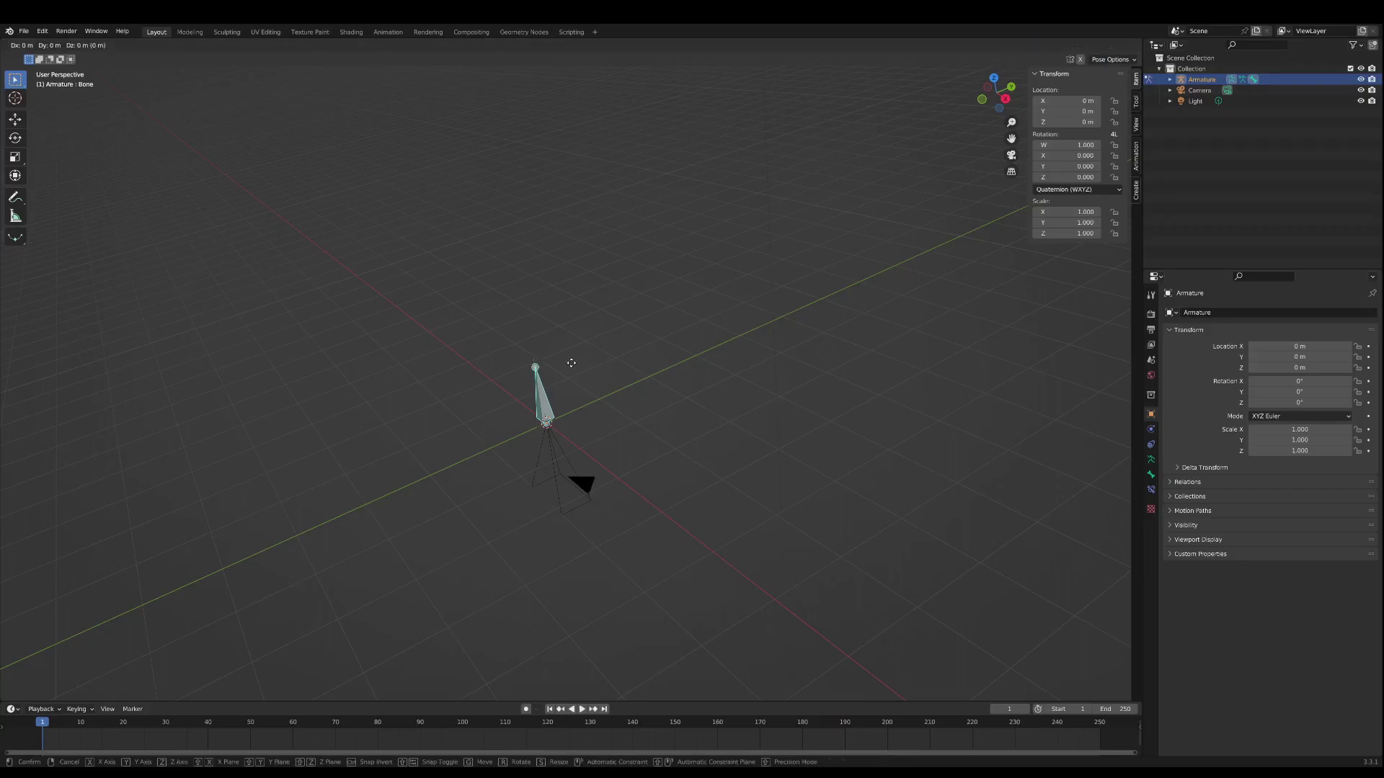
key(z)
key(Escape)
key(z)
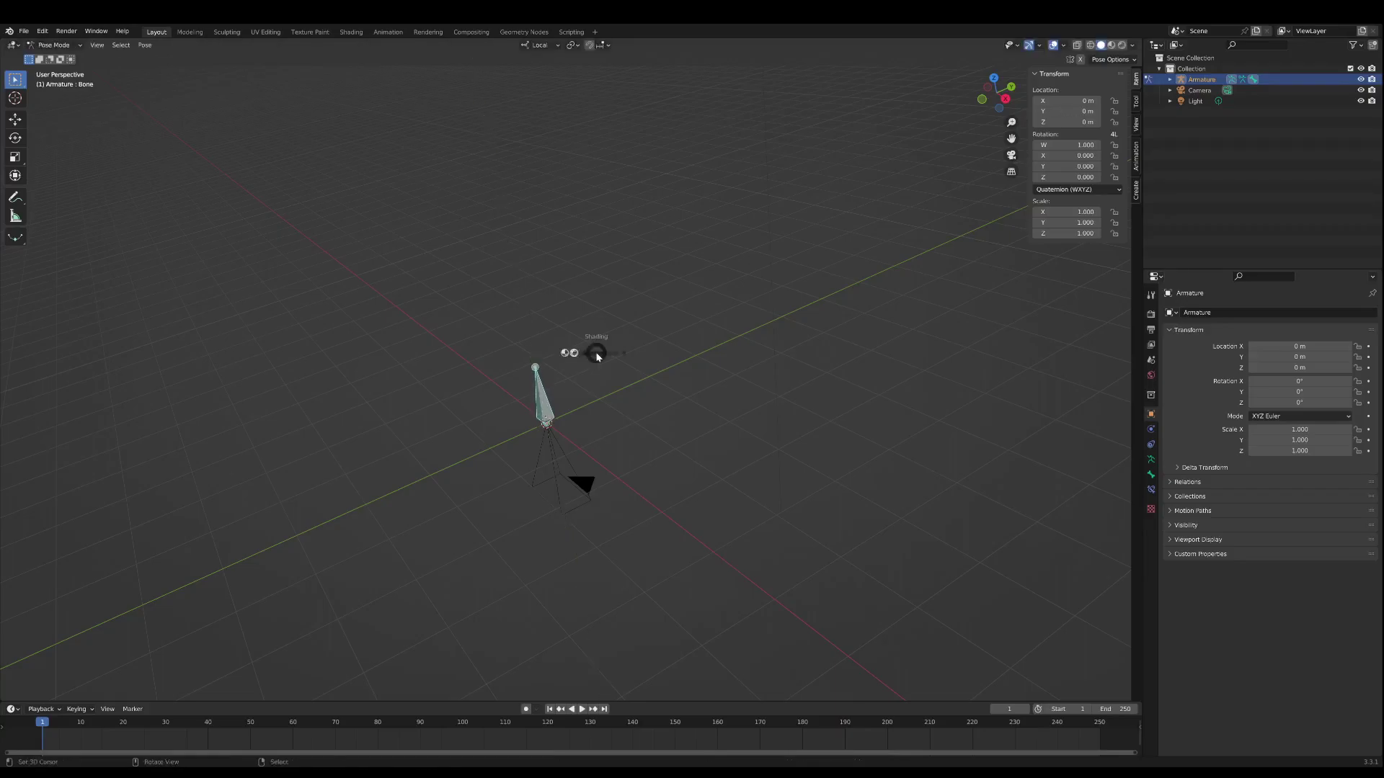
click(634, 342)
Step: Try moving the bone along its local Z axis, cancel, then enter Edit Mode
key(g)
key(z)
key(z)
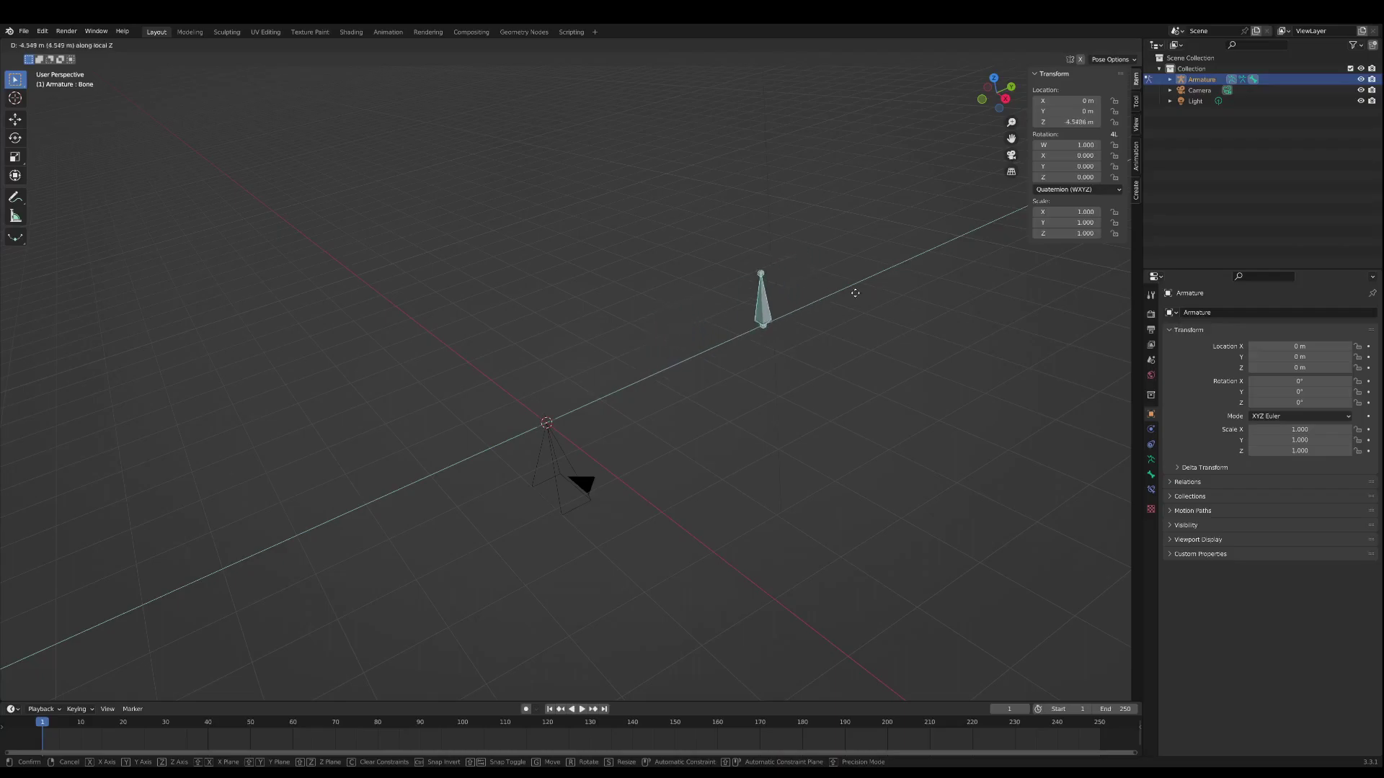
key(Escape)
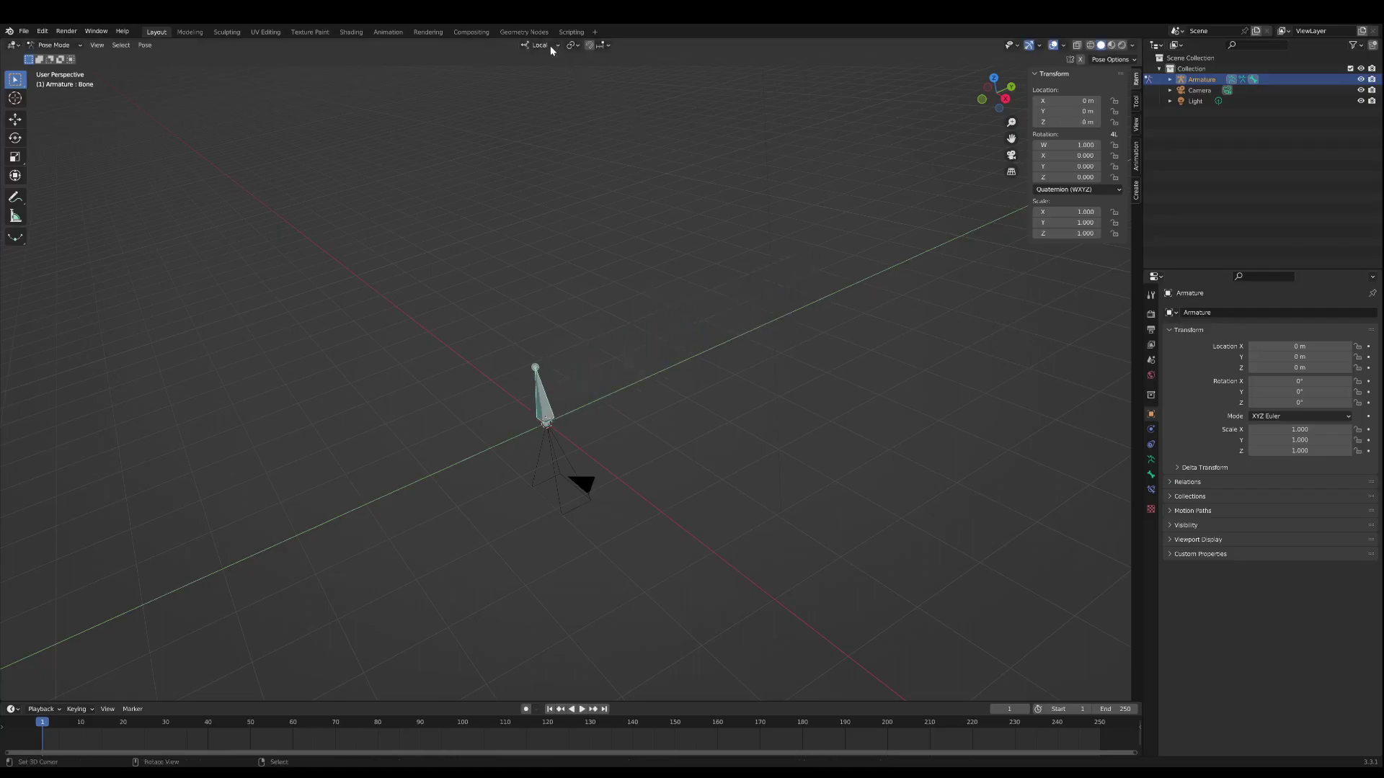
middle_drag(577, 408, 623, 414)
key(Tab)
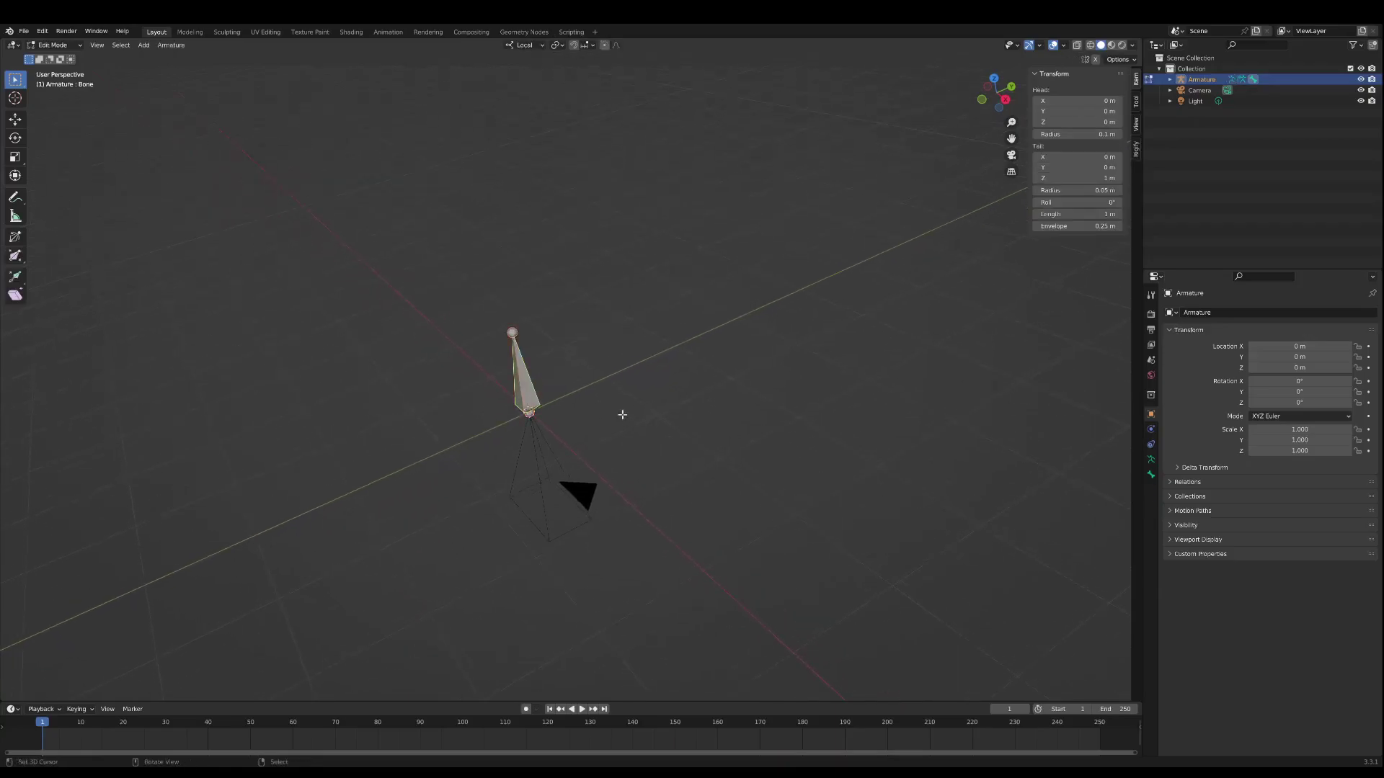
middle_drag(494, 350, 596, 377)
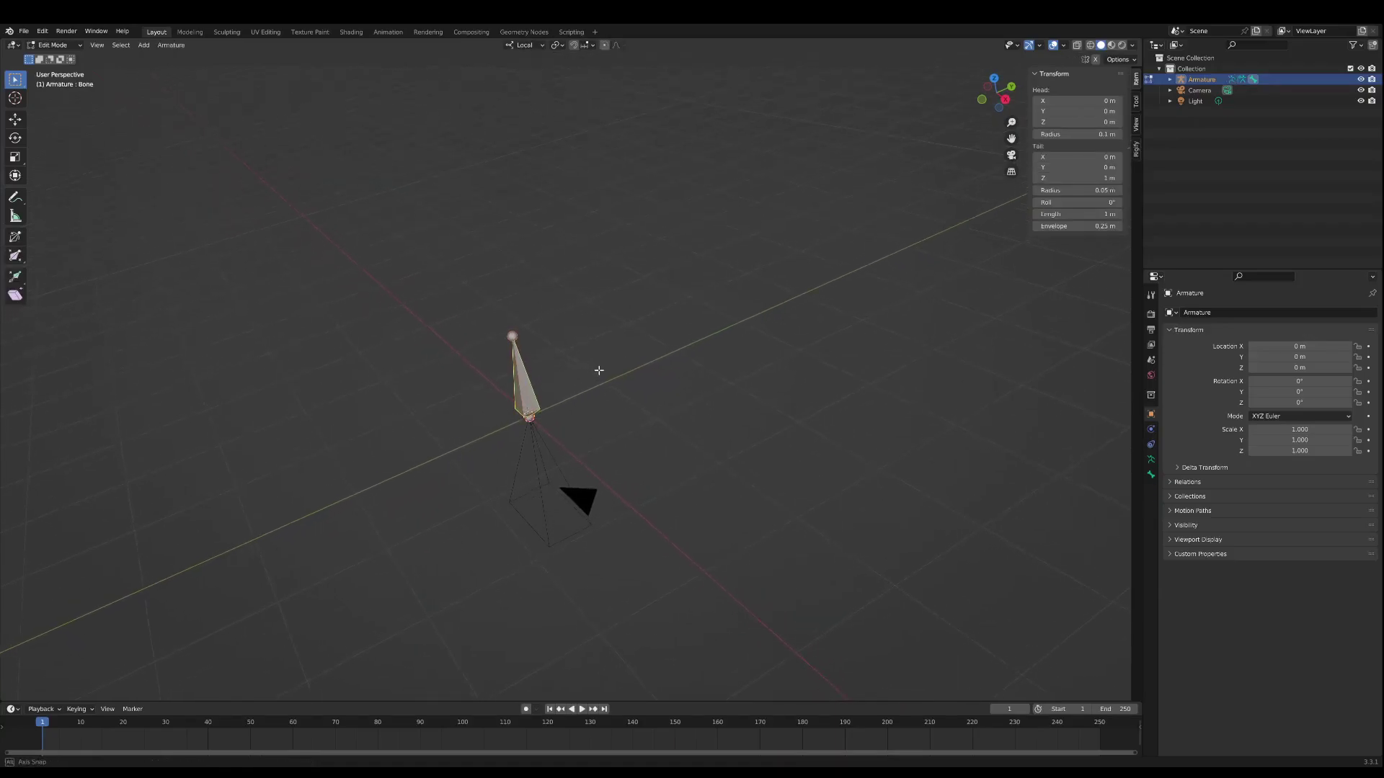
Step: Rotate the bone -90° on X around the 3D cursor so it lies along Y, then enter Pose Mode
click(564, 45)
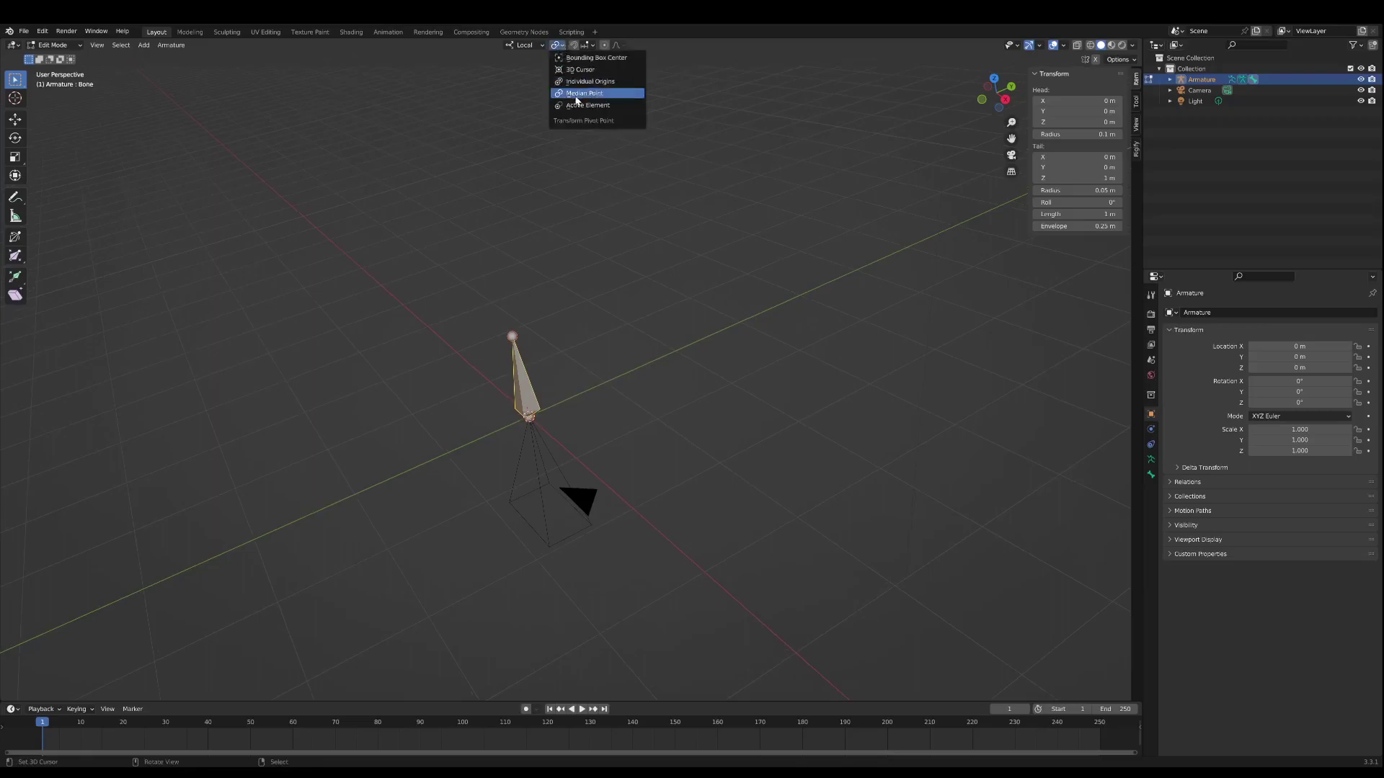
click(570, 71)
key(r)
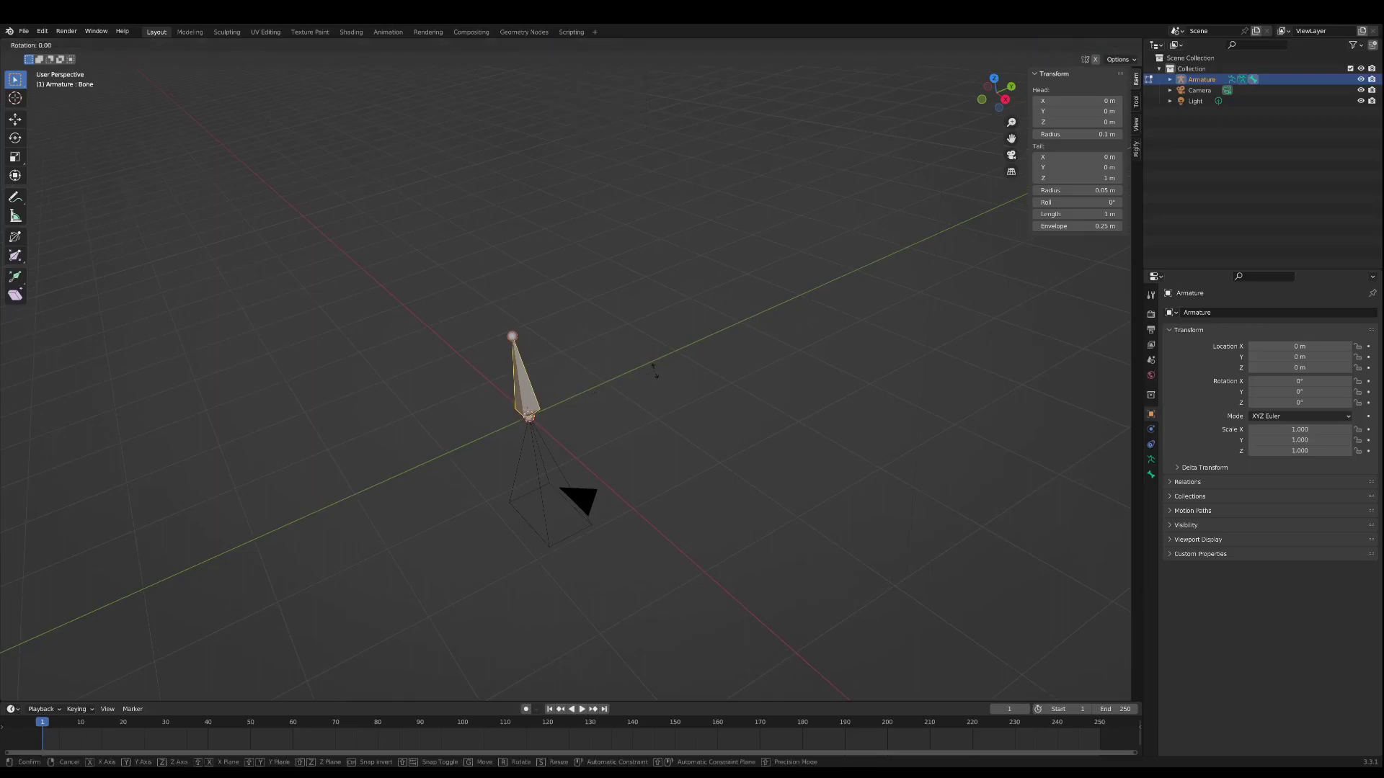
key(x)
key(minus)
key(9)
key(0)
key(Return)
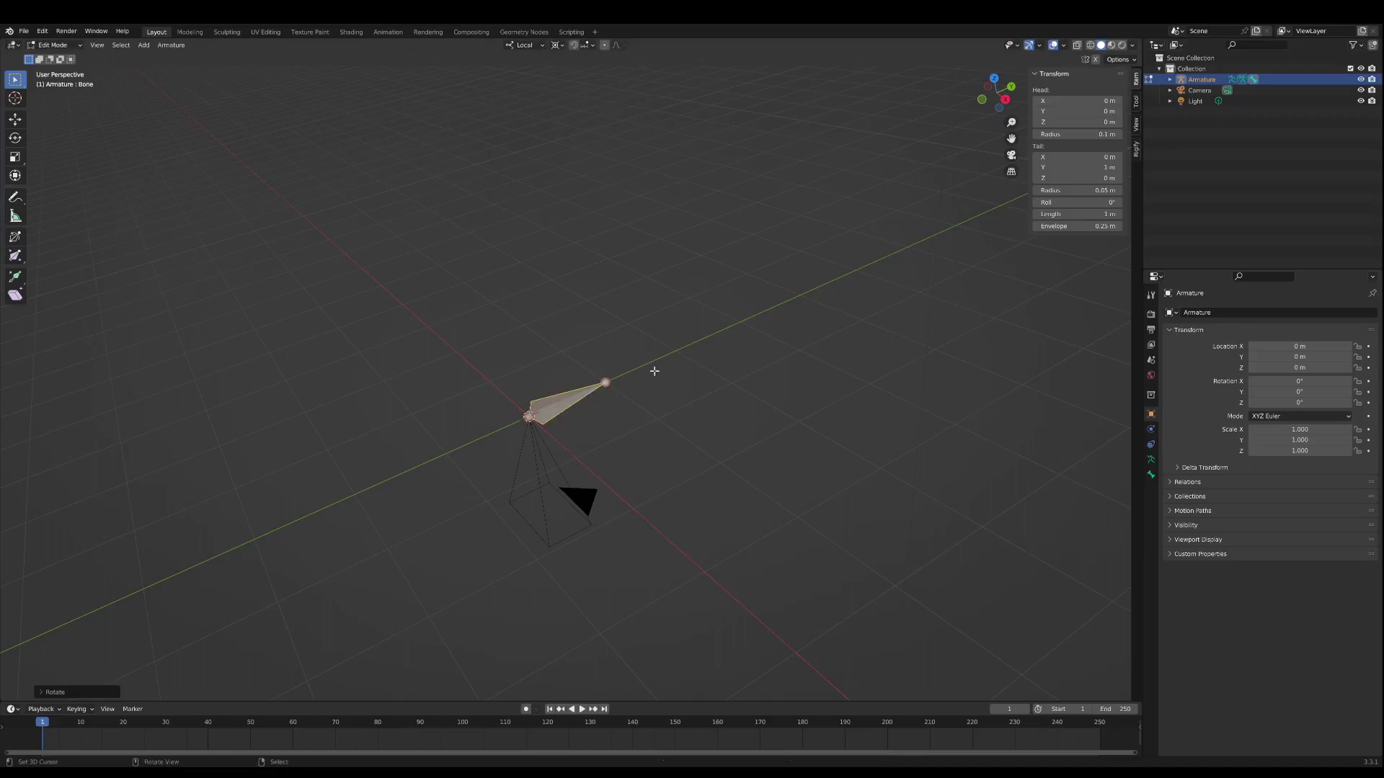
key(ctrl+Tab)
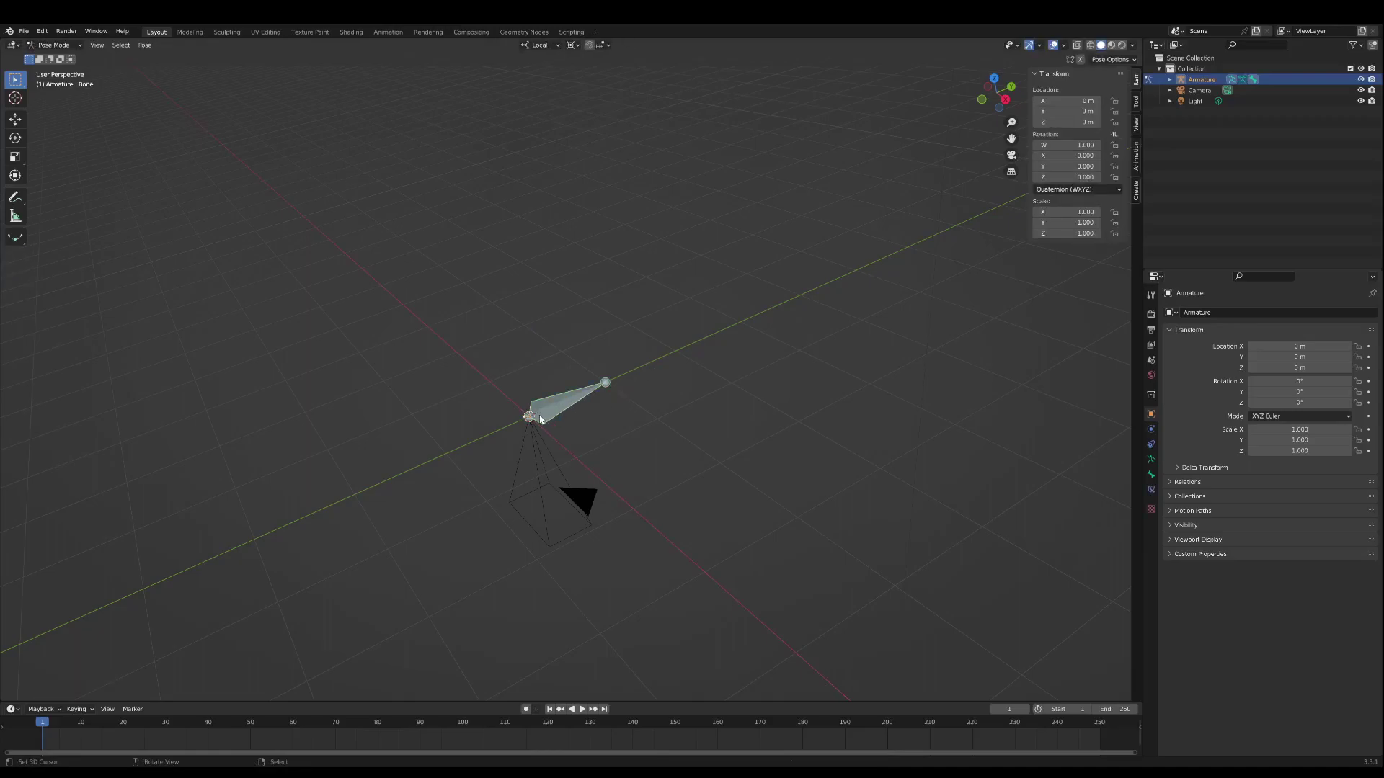
key(Tab)
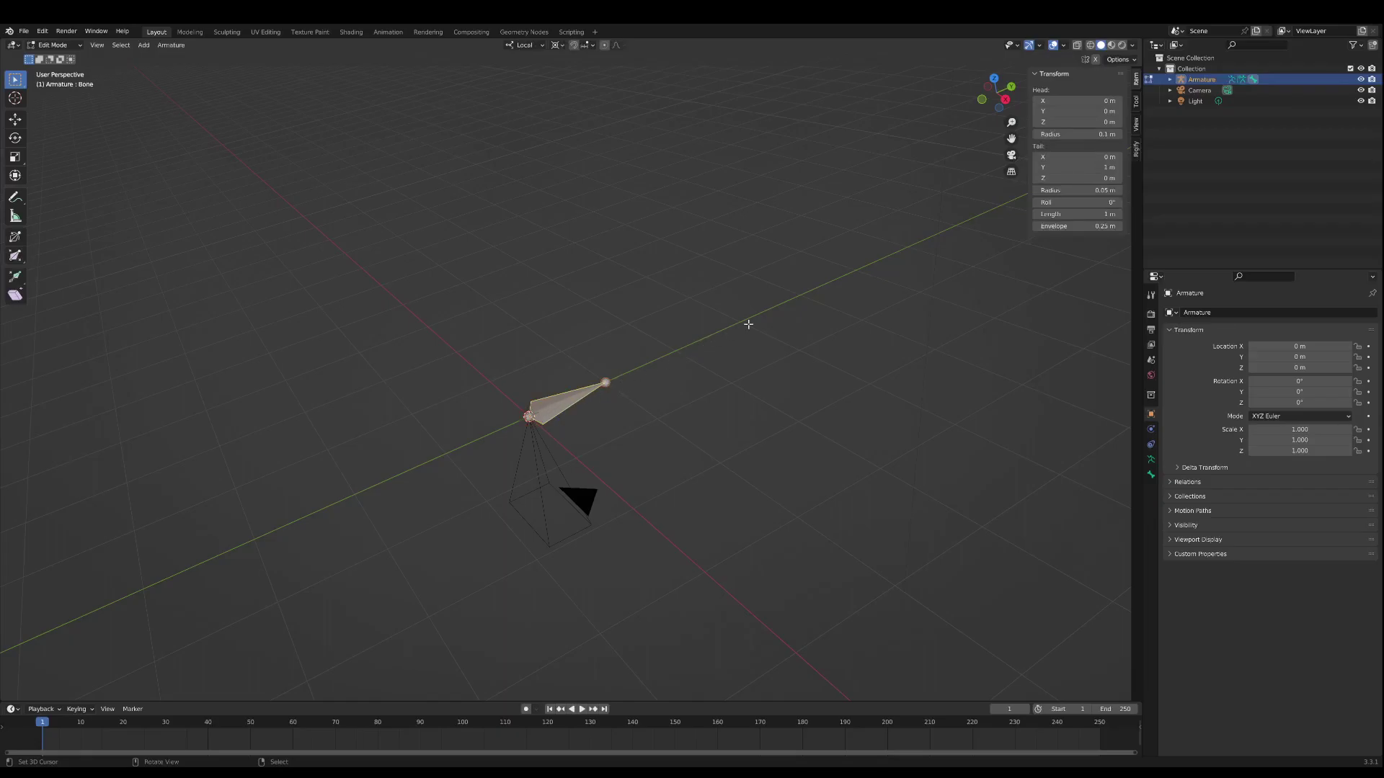
key(ctrl+Tab)
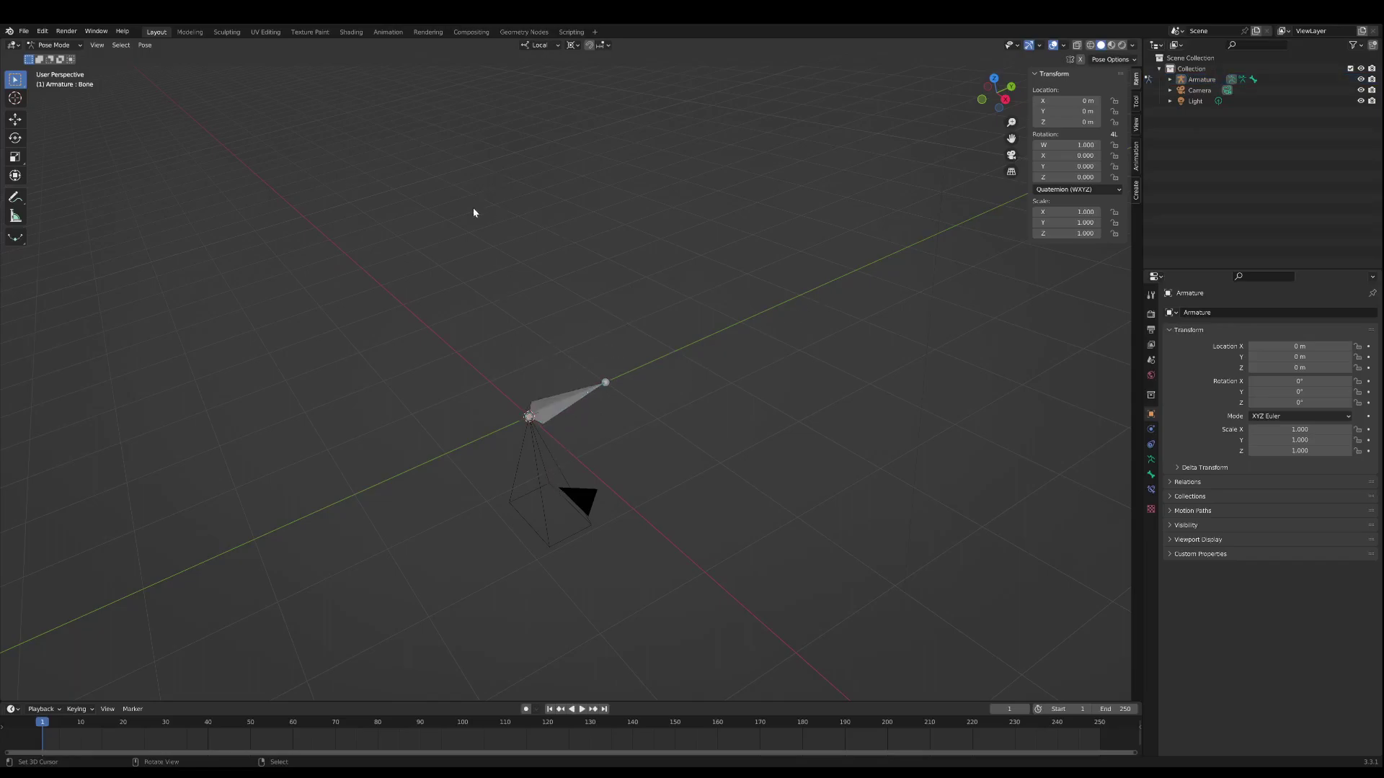
click(547, 410)
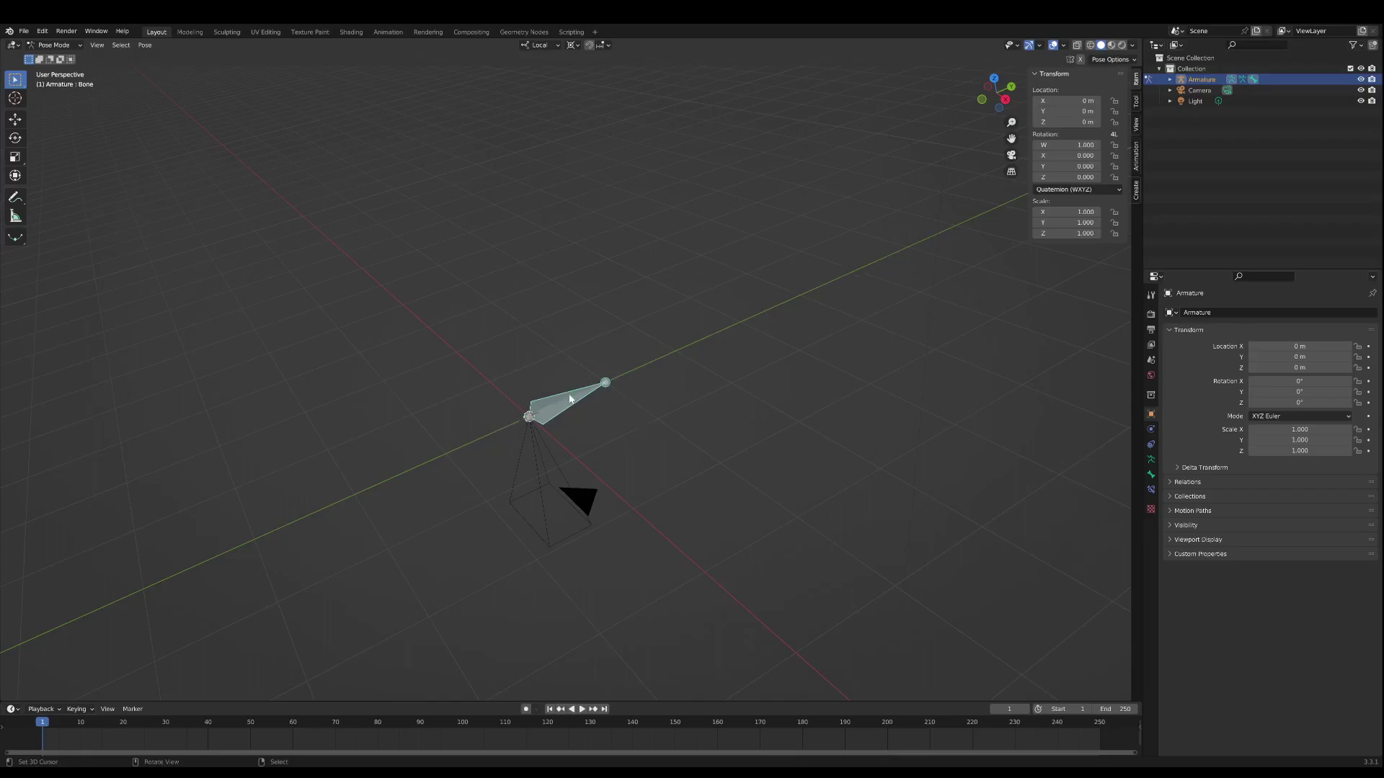
scroll(564, 416, up, 2)
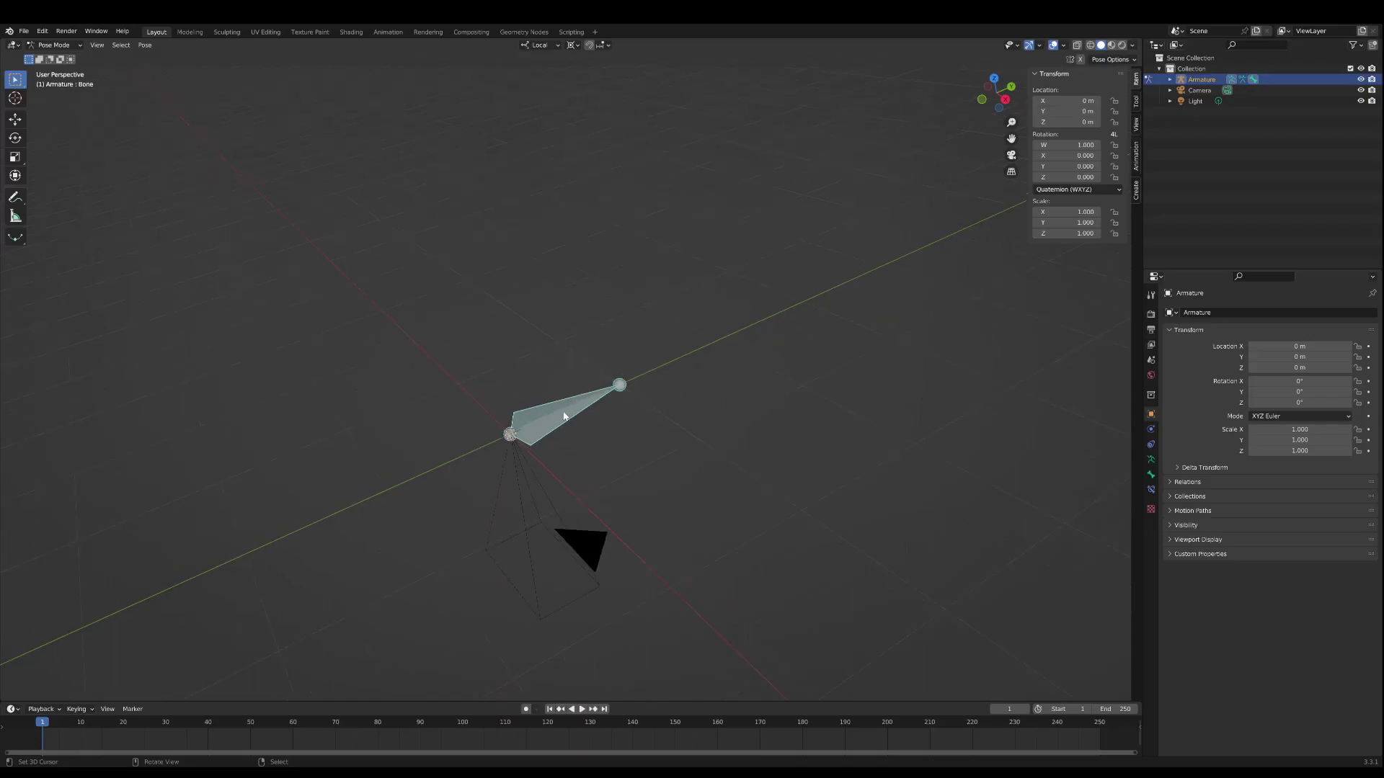
scroll(605, 368, down, 1)
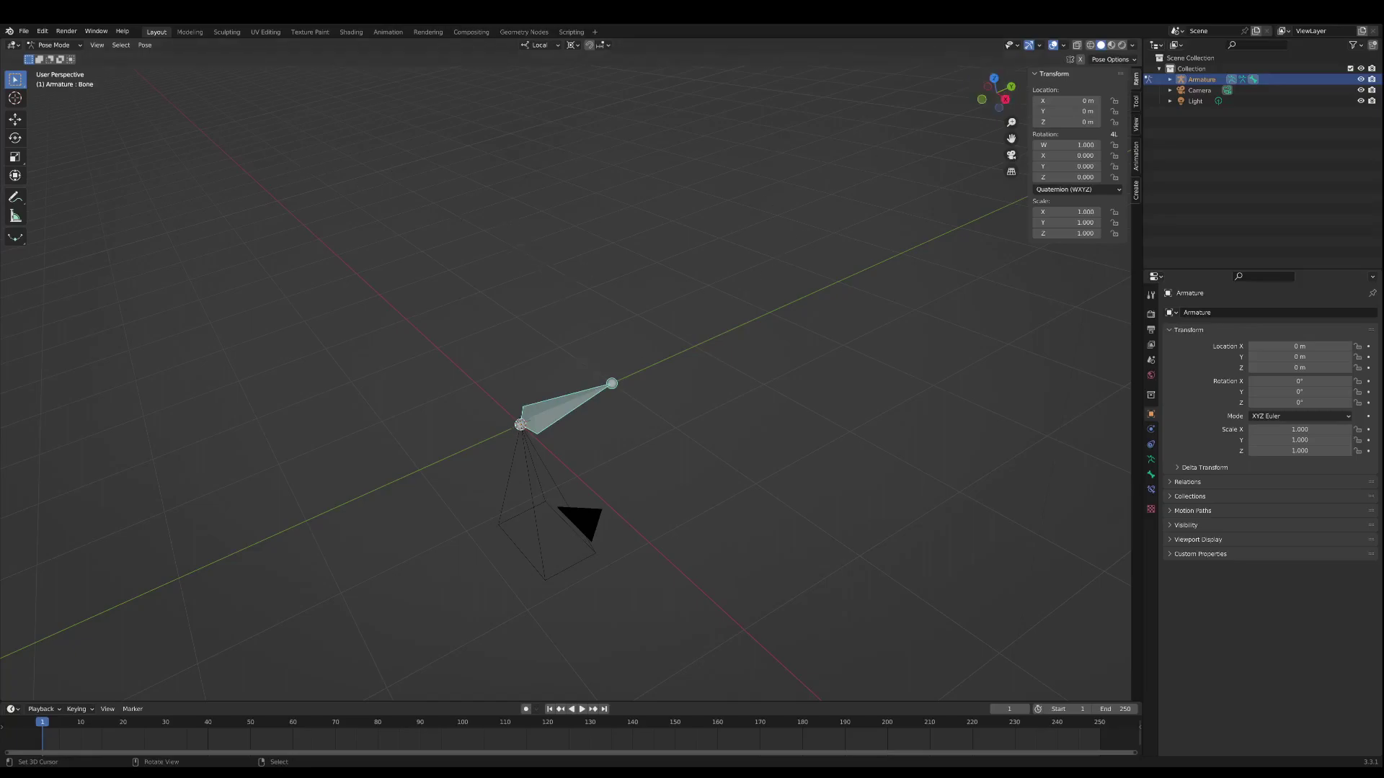
key(g)
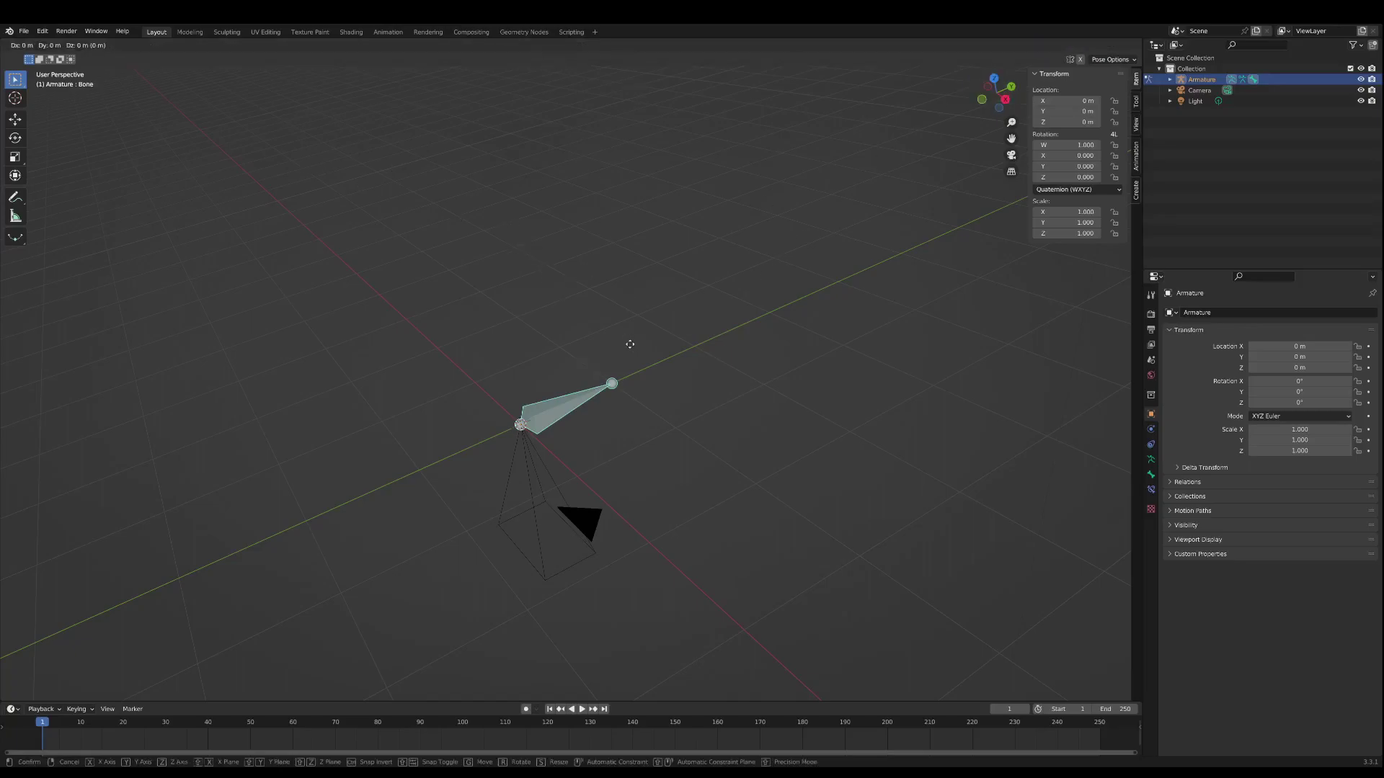
key(y)
key(y)
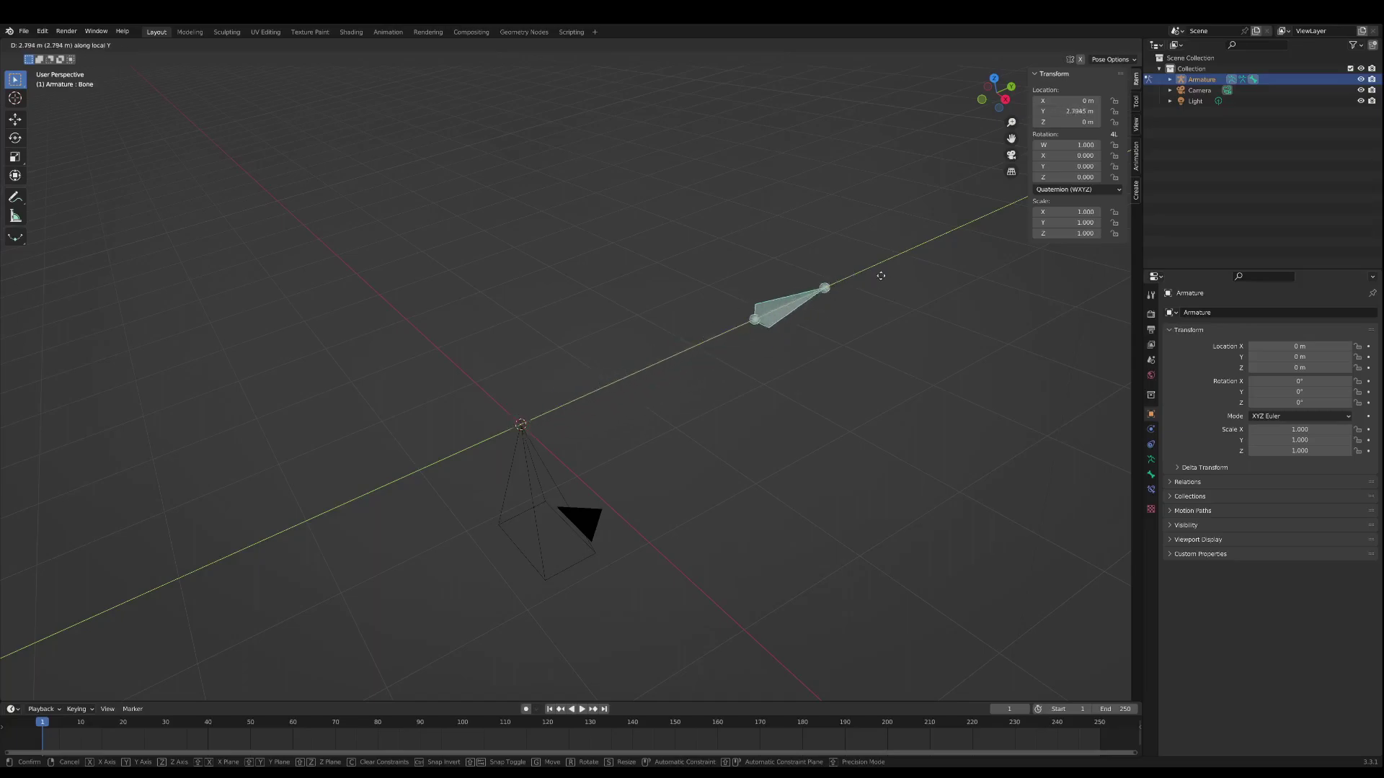
right_click(725, 336)
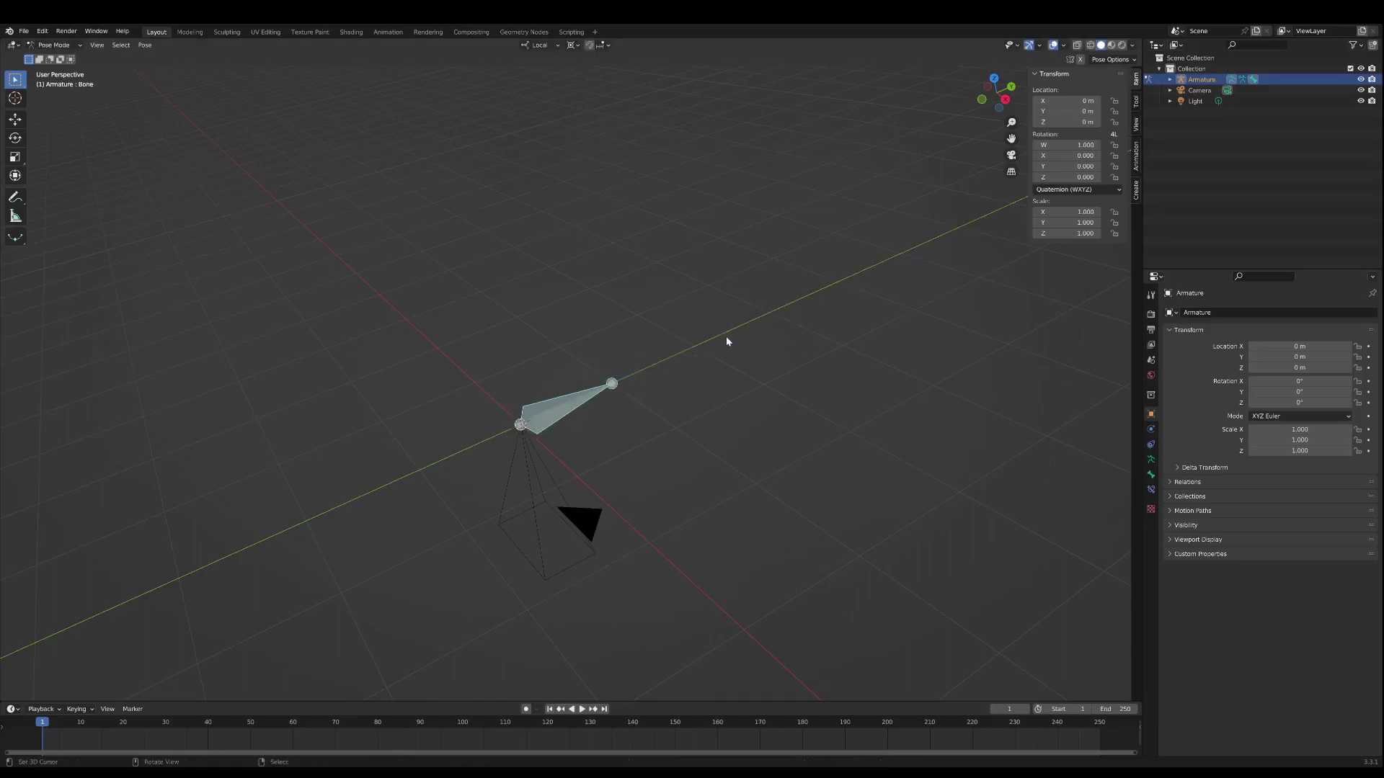
key(Tab)
key(ctrl+Tab)
key(g)
key(z)
key(z)
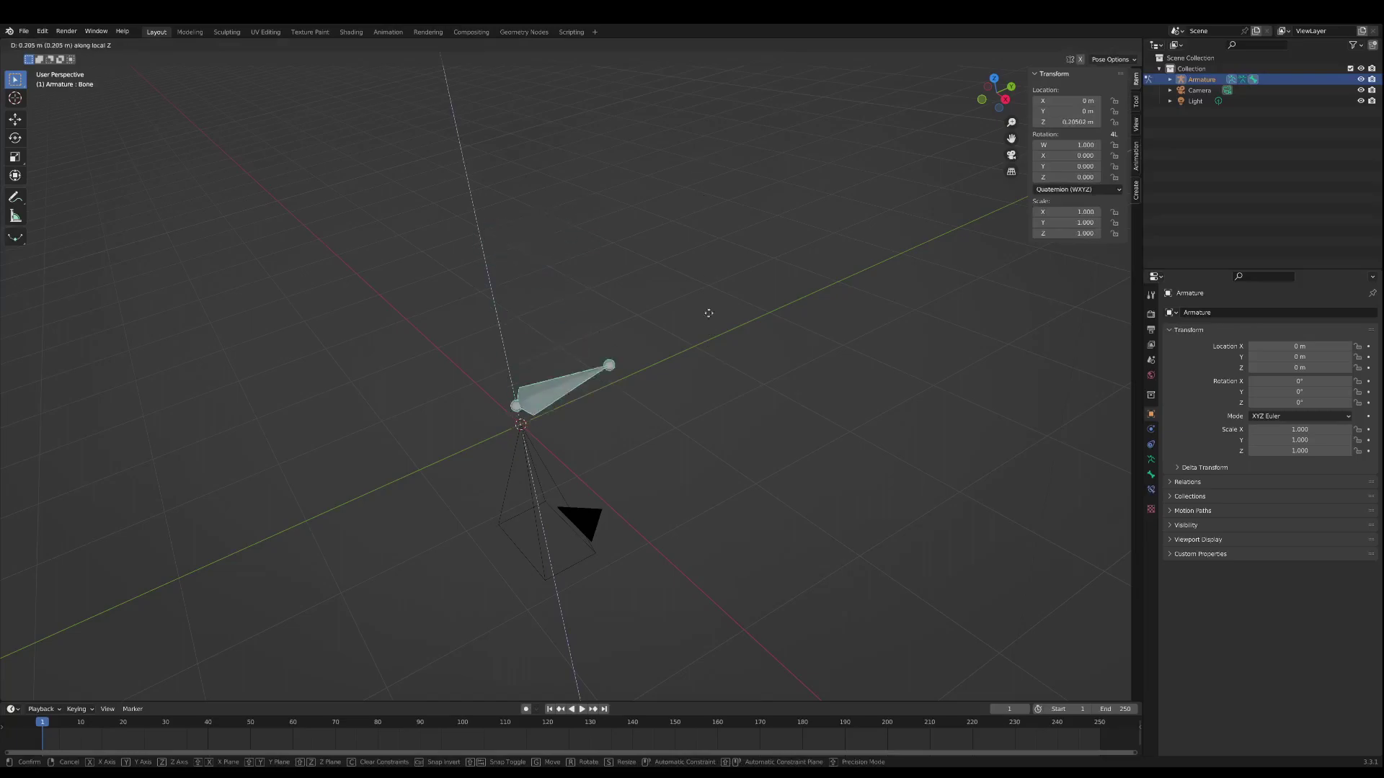
right_click(707, 251)
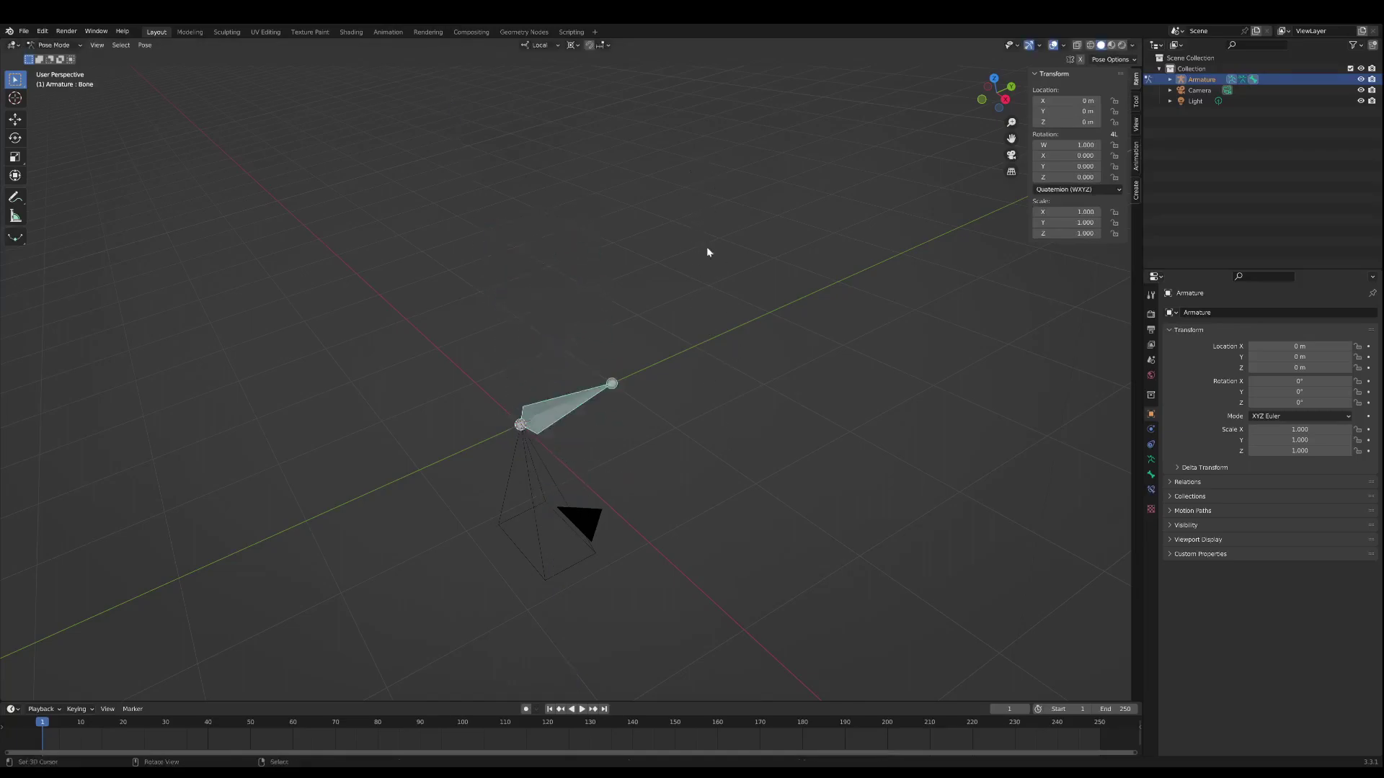
Step: Set the transform orientation to Global and try moving the bone along global Y, then cancel
click(538, 46)
key(g)
key(y)
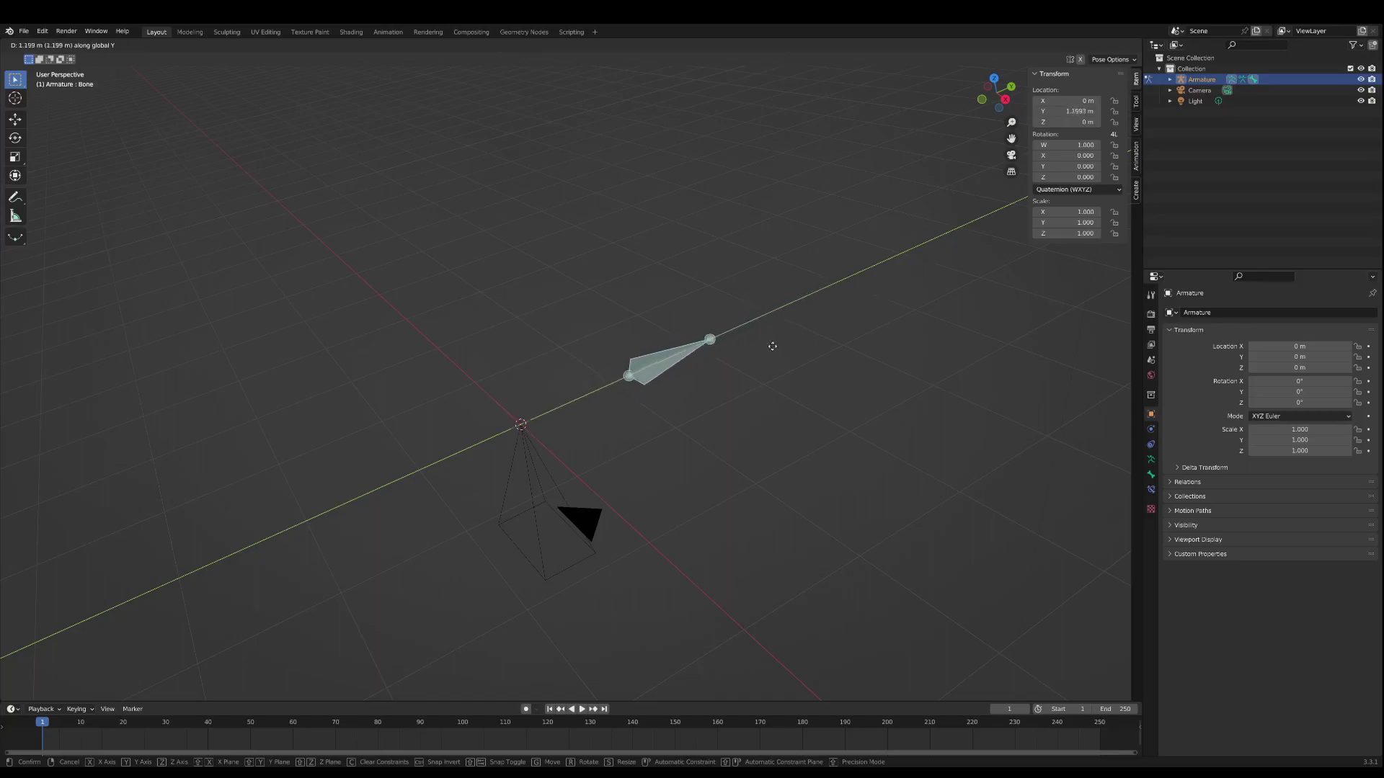
key(Escape)
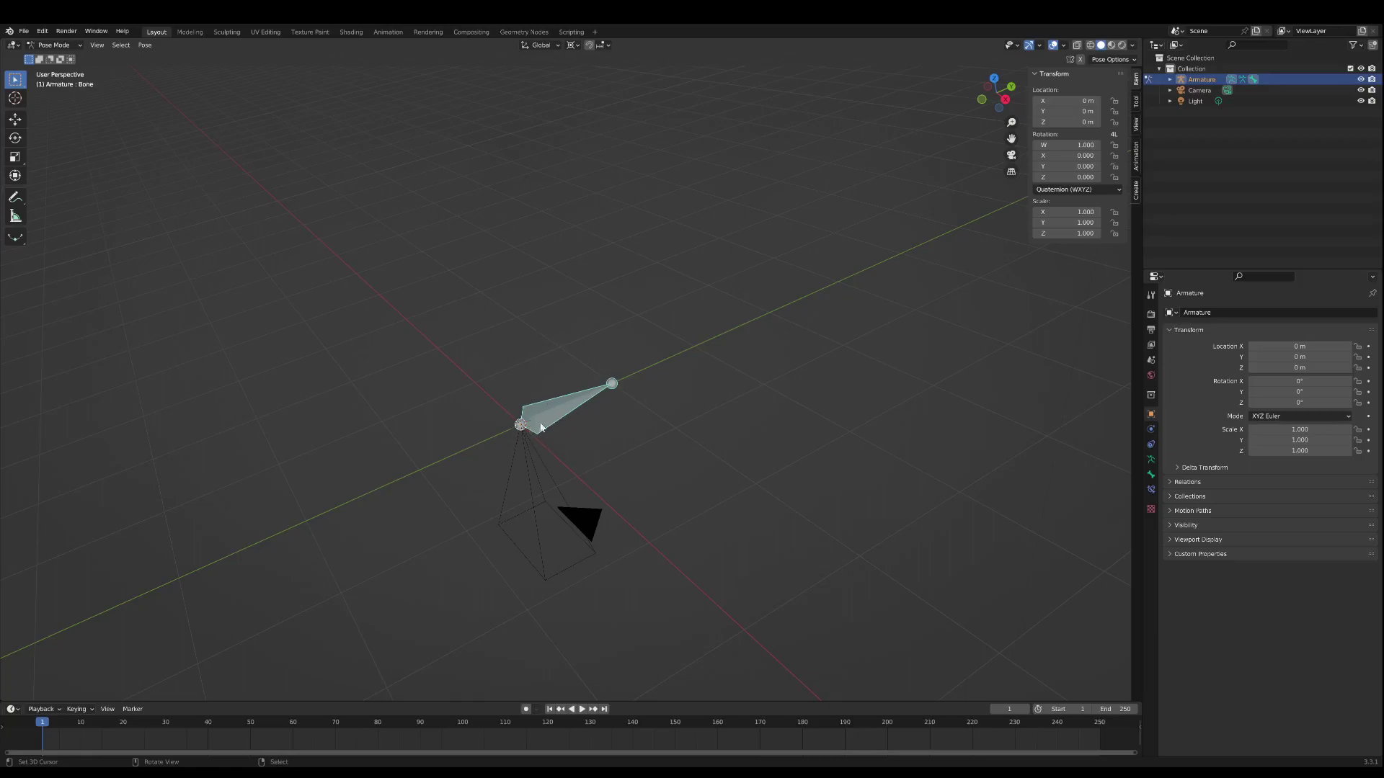
Step: Try moving the bone along global Z and cancel, leaving it at pose location 0, 0, 0
click(556, 46)
key(g)
key(z)
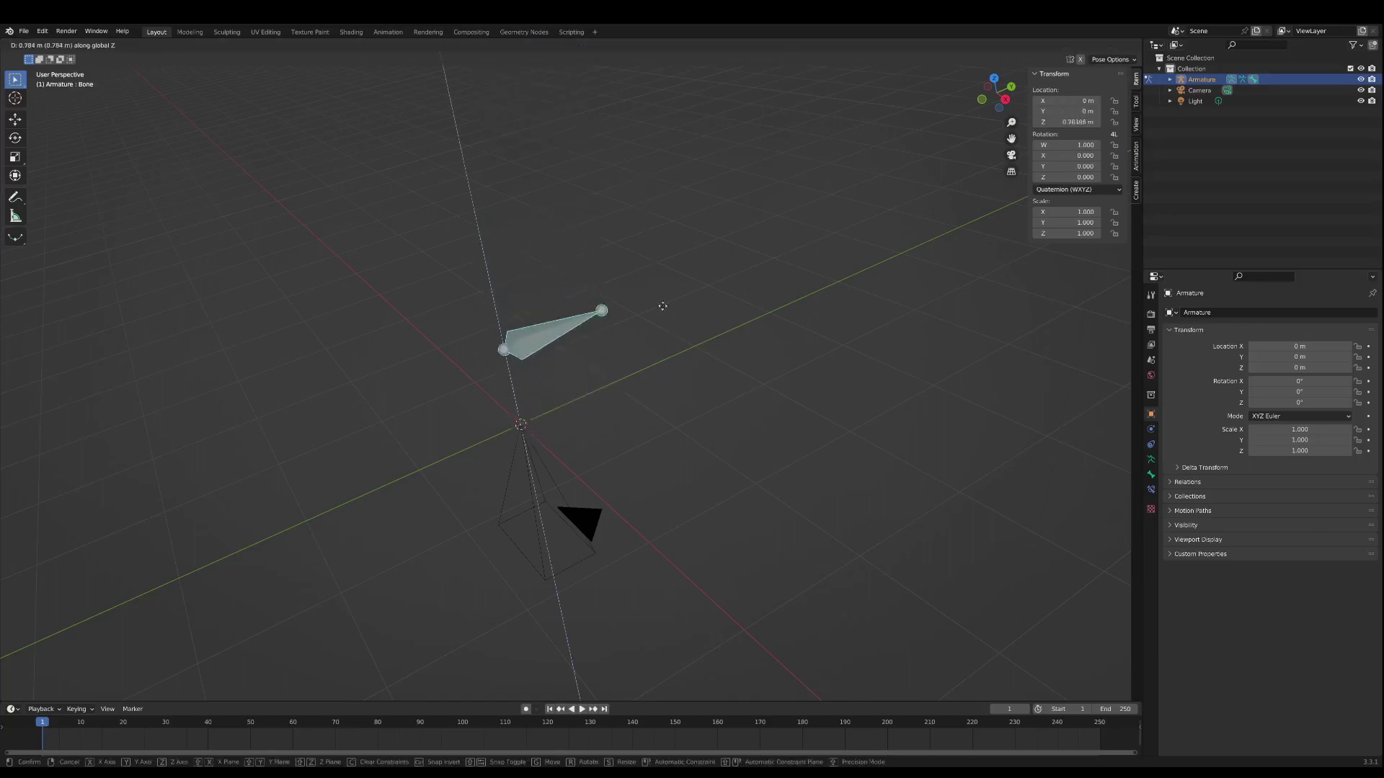
right_click(531, 476)
middle_drag(531, 475, 586, 389)
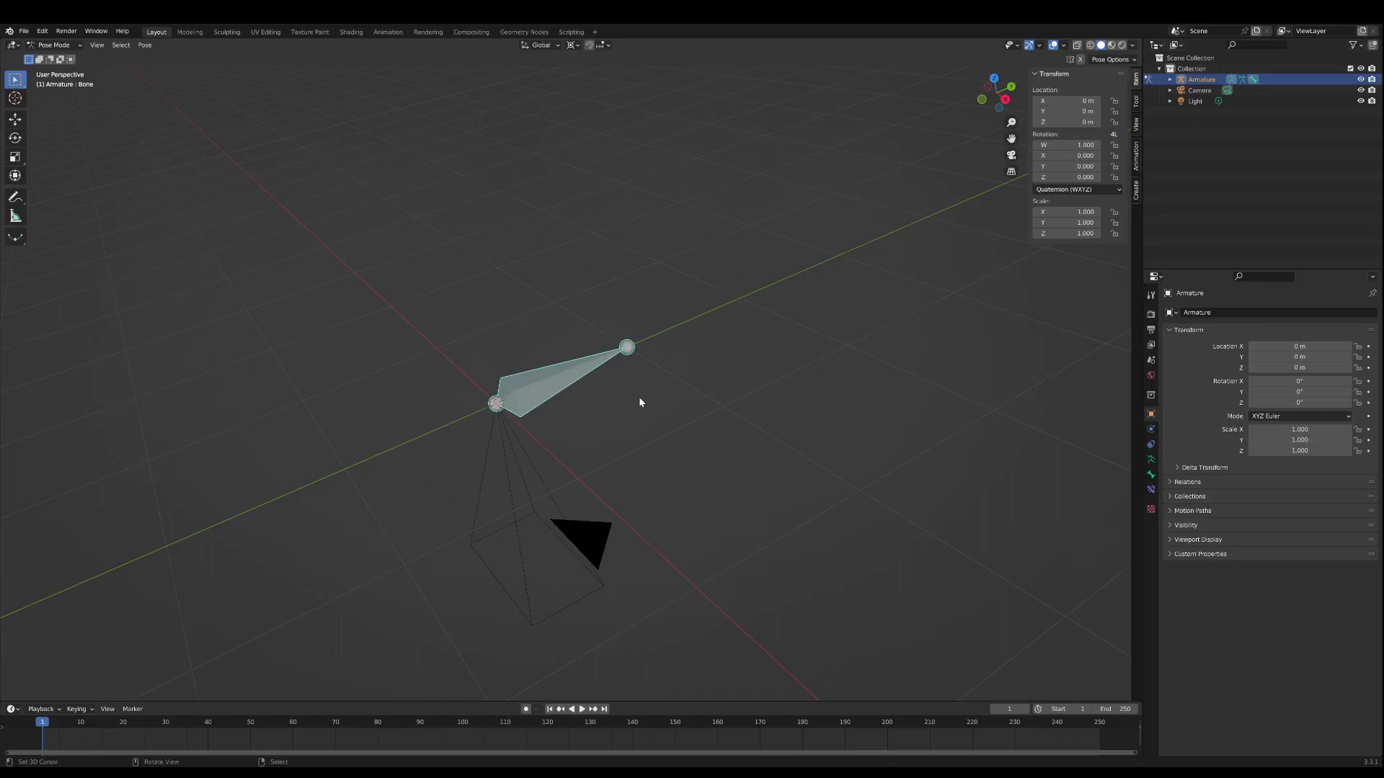
Step: In Edit Mode, rotate the bone about its head so its tail sits near 0.47, 0.69, 0.54 m
scroll(545, 414, down, 3)
key(Tab)
middle_drag(554, 402, 627, 398)
key(g)
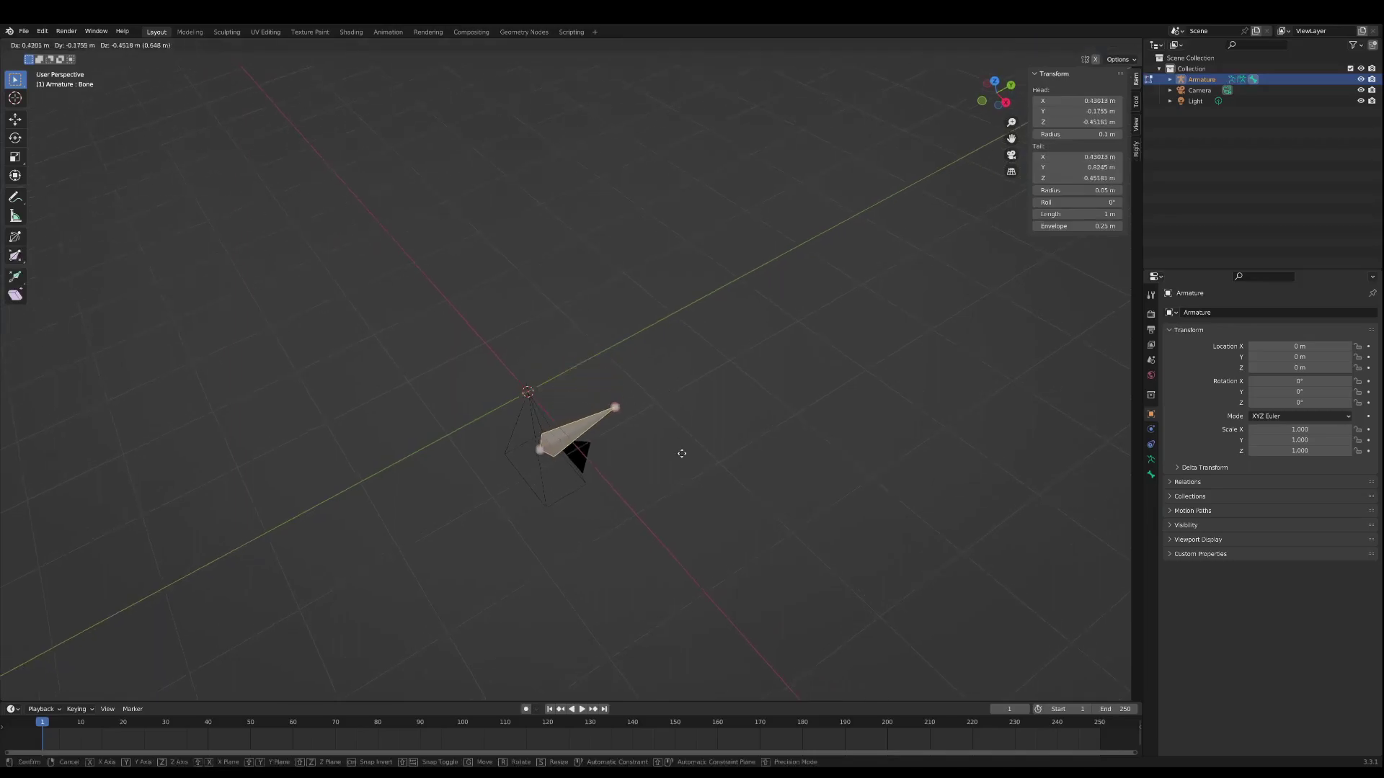
key(Escape)
key(r)
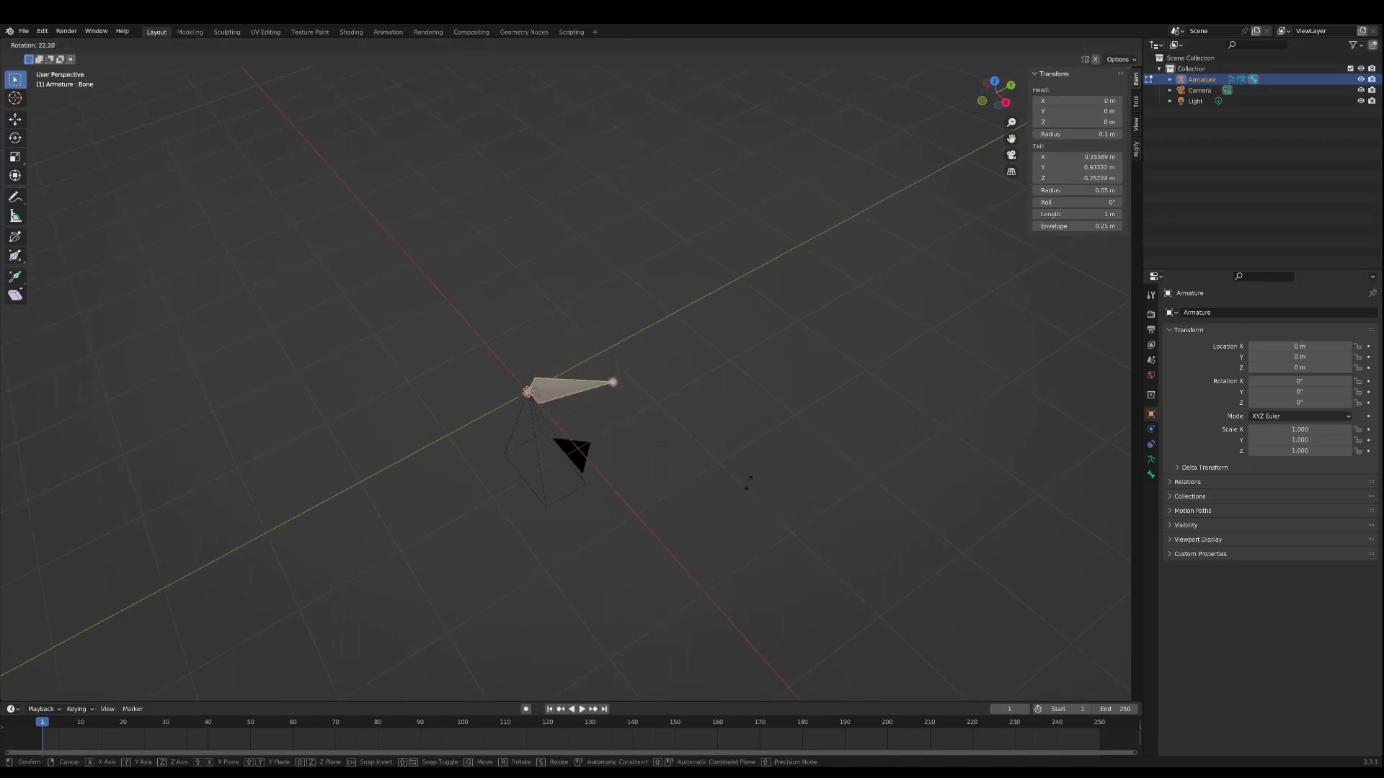
click(686, 459)
Step: Orbit and zoom the view to inspect the tilted bone
middle_drag(686, 460, 491, 327)
scroll(539, 416, up, 4)
middle_drag(539, 417, 485, 369)
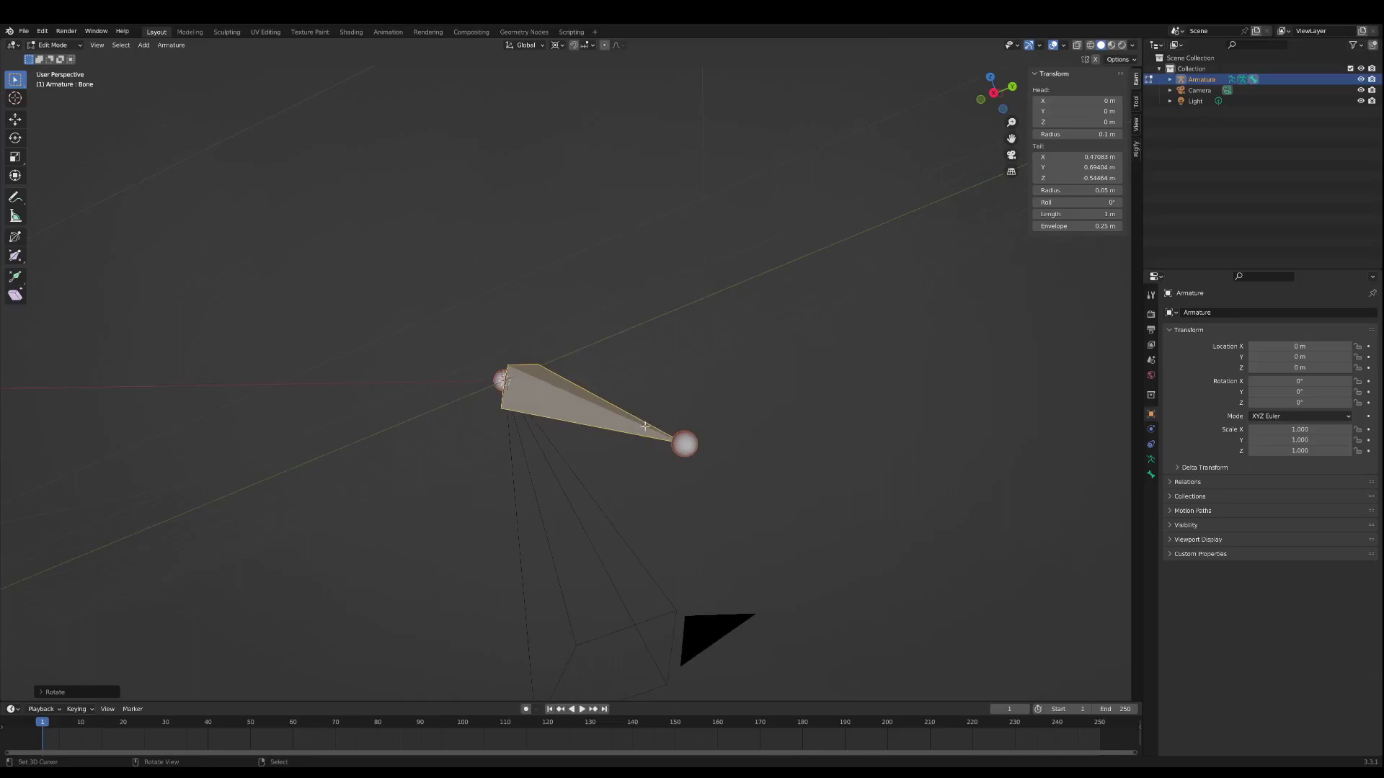
middle_drag(568, 418, 497, 429)
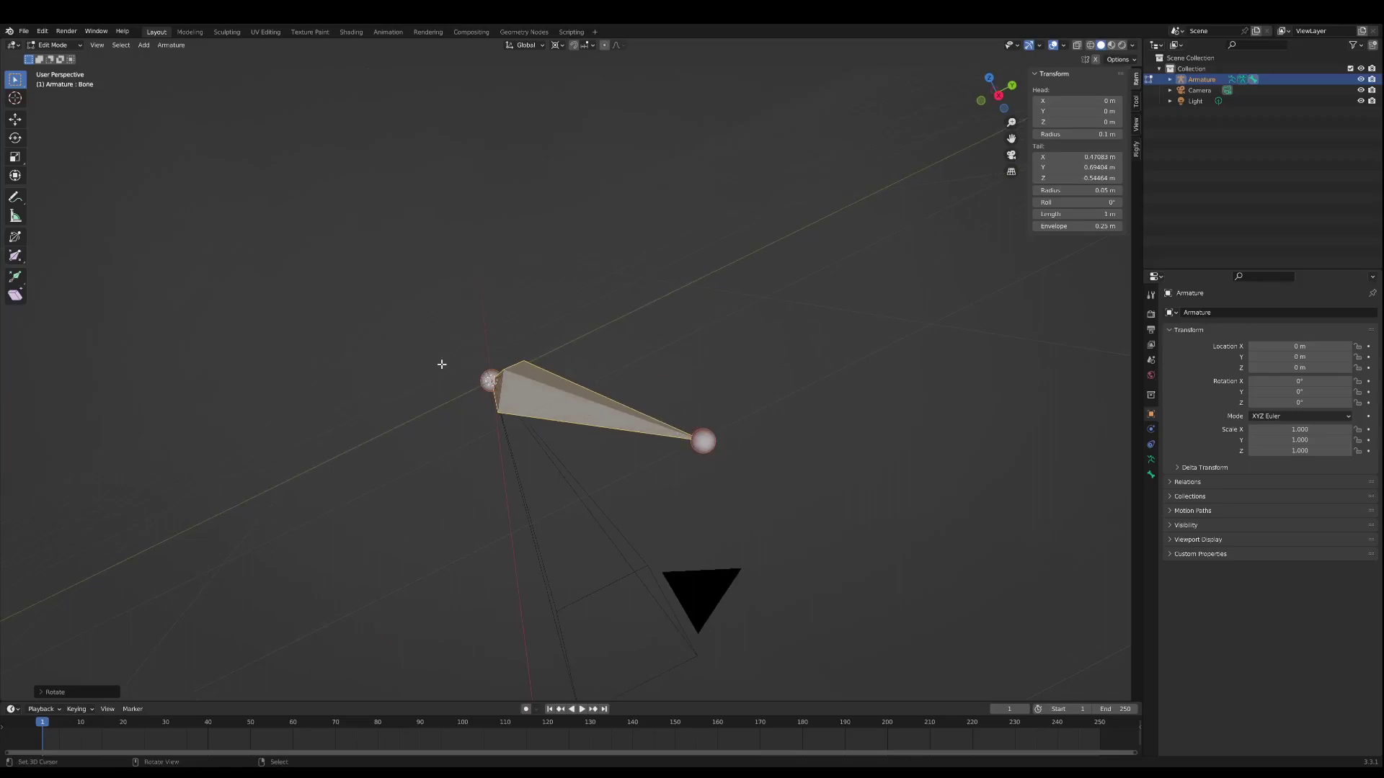
middle_drag(449, 353, 519, 379)
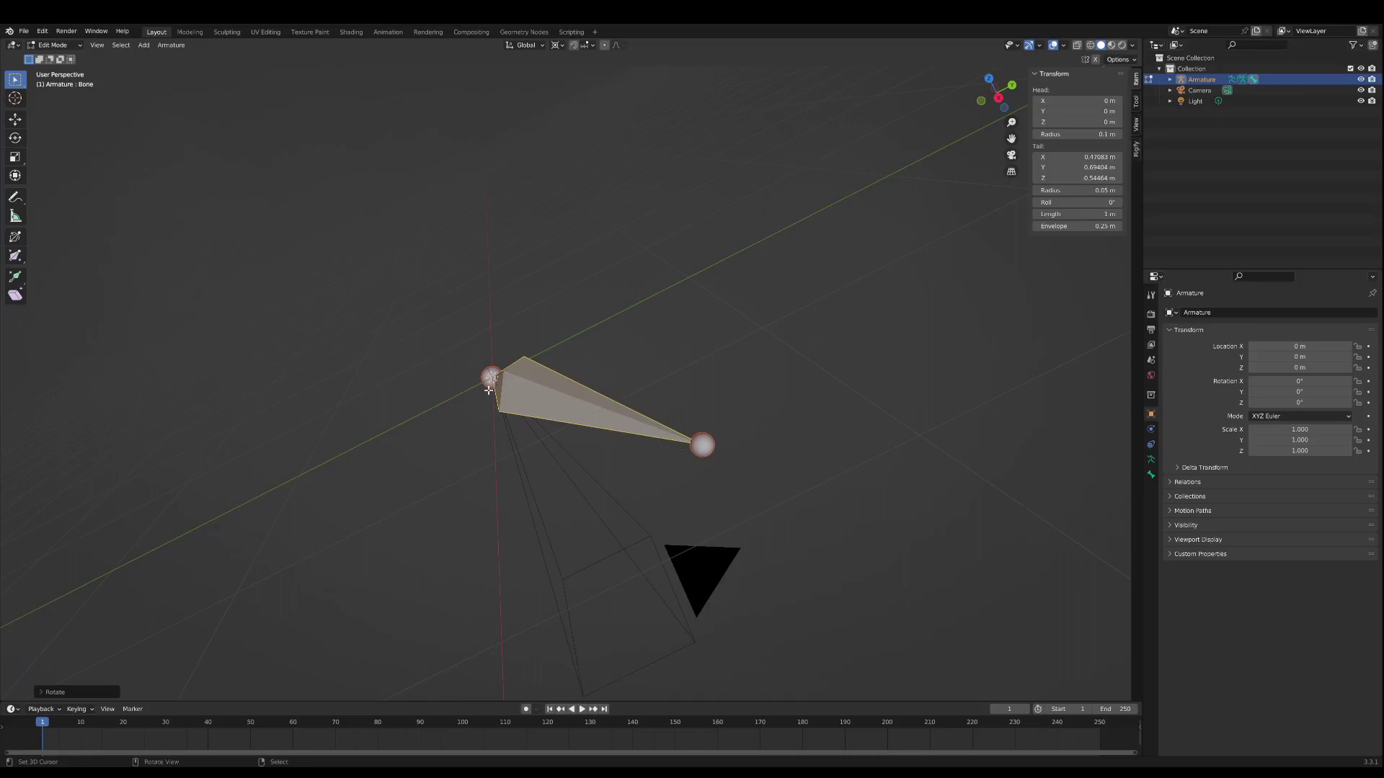
Step: Return to Pose Mode and try a global Y move on the bone, then cancel it
key(ctrl+Tab)
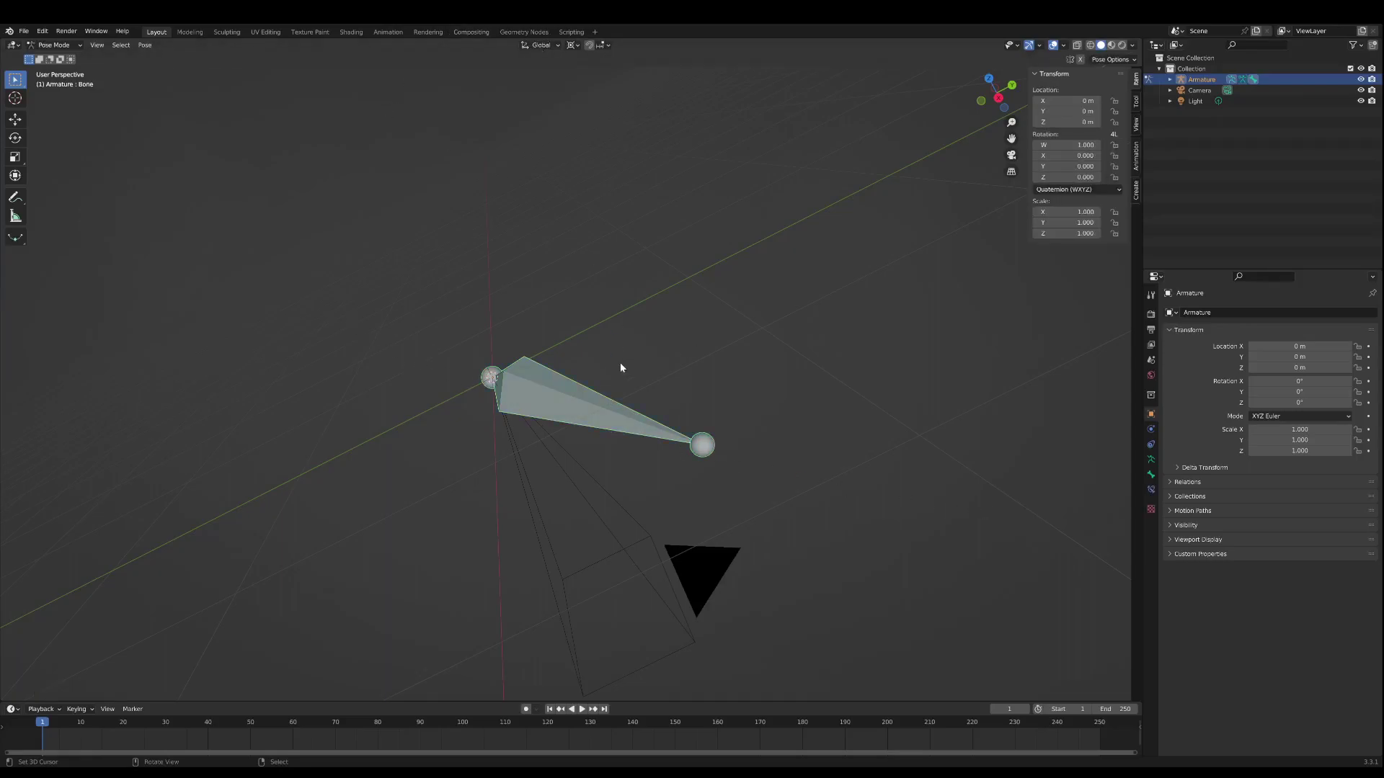
key(g)
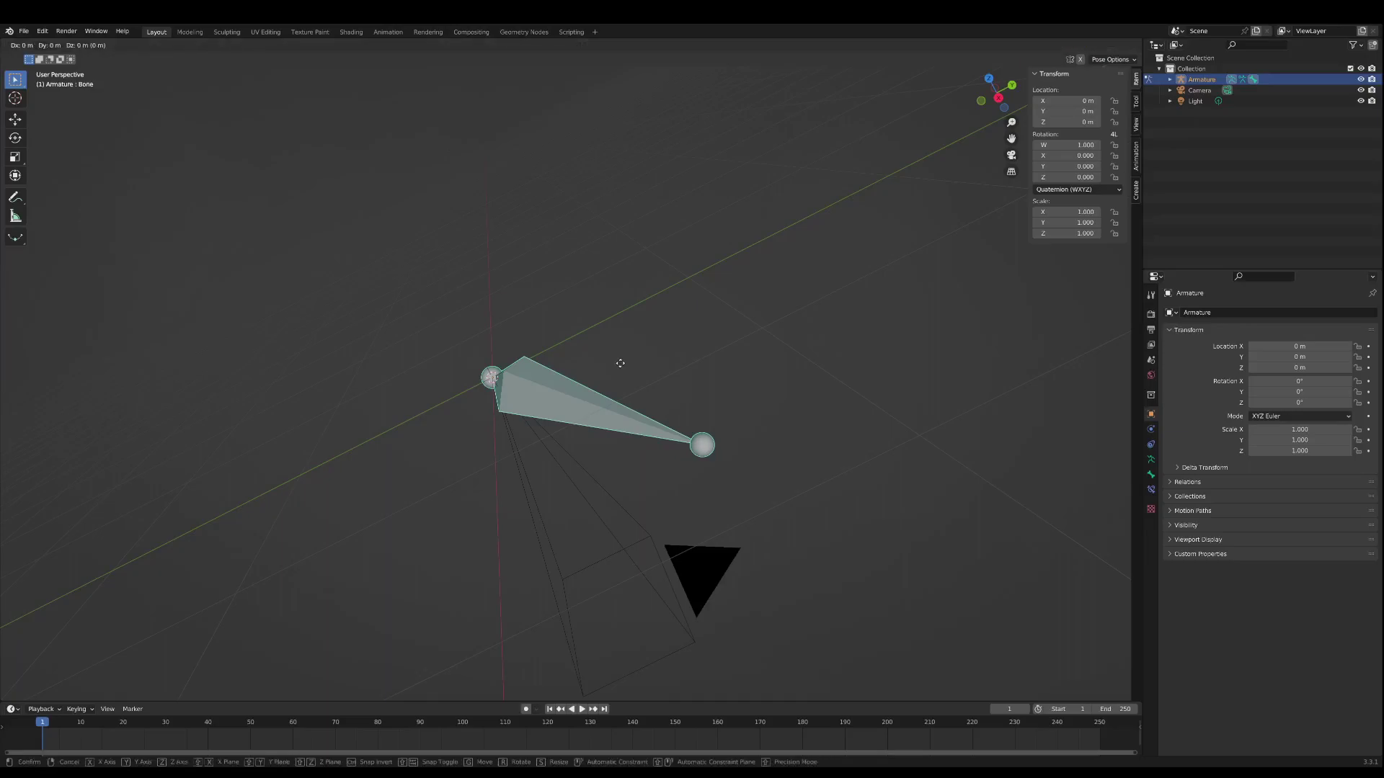
key(y)
key(Escape)
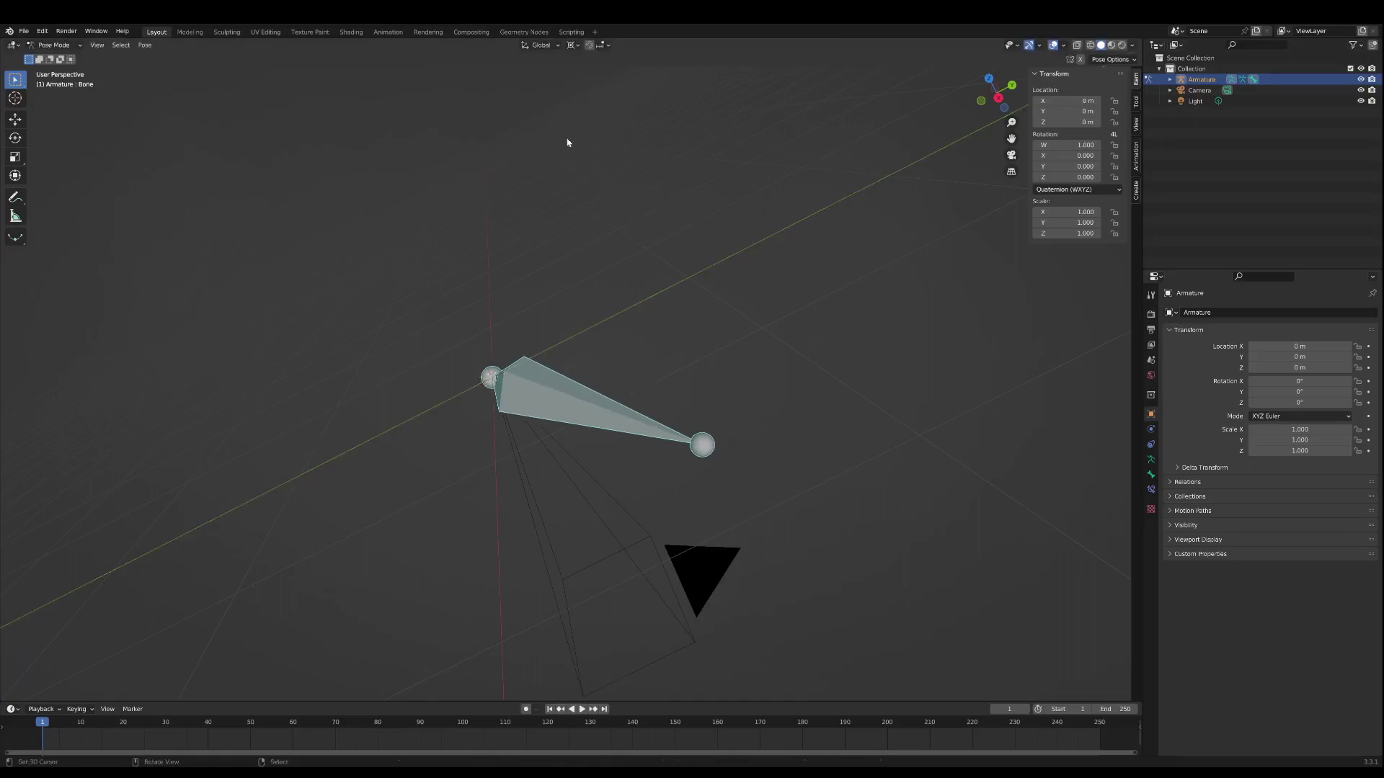
Step: Set the orientation to Local and try moving the bone along its own Y axis, then cancel
click(551, 42)
click(547, 80)
key(g)
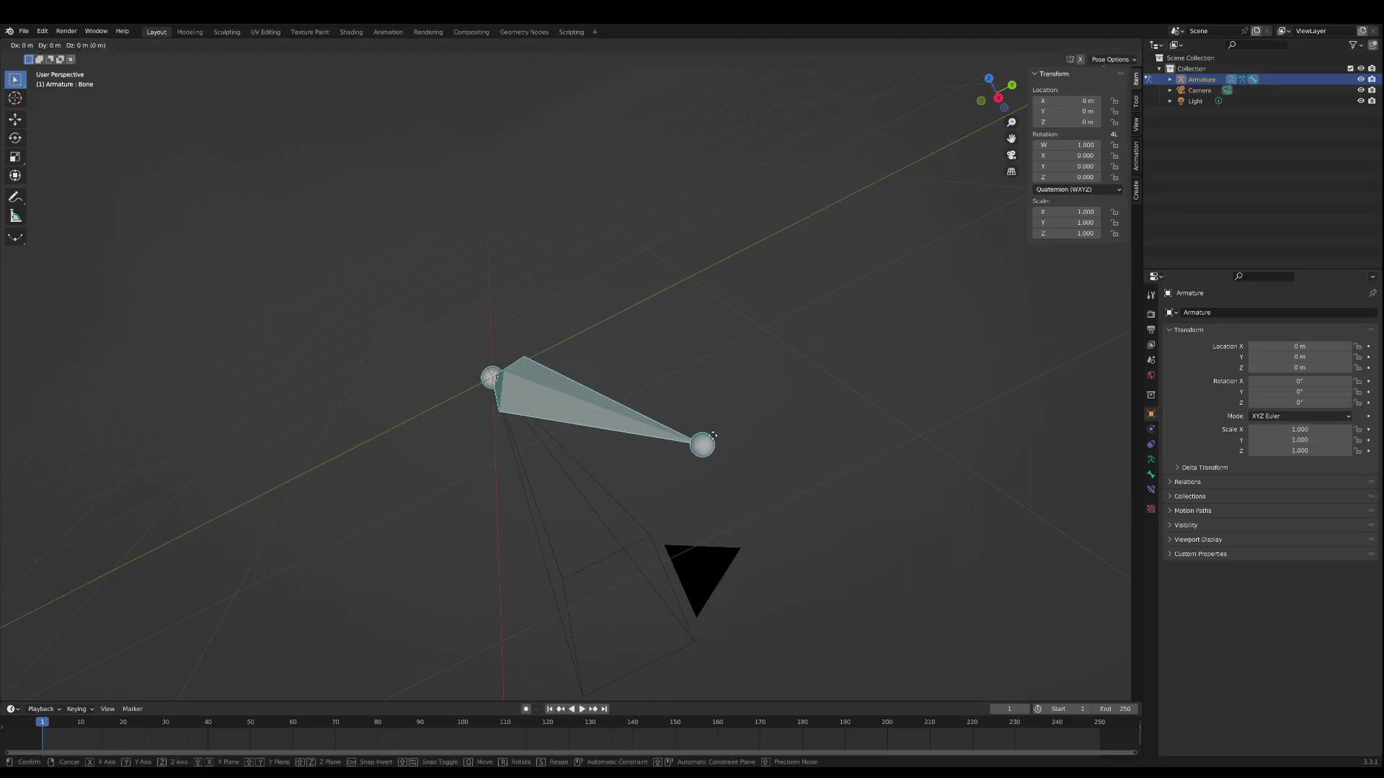
key(y)
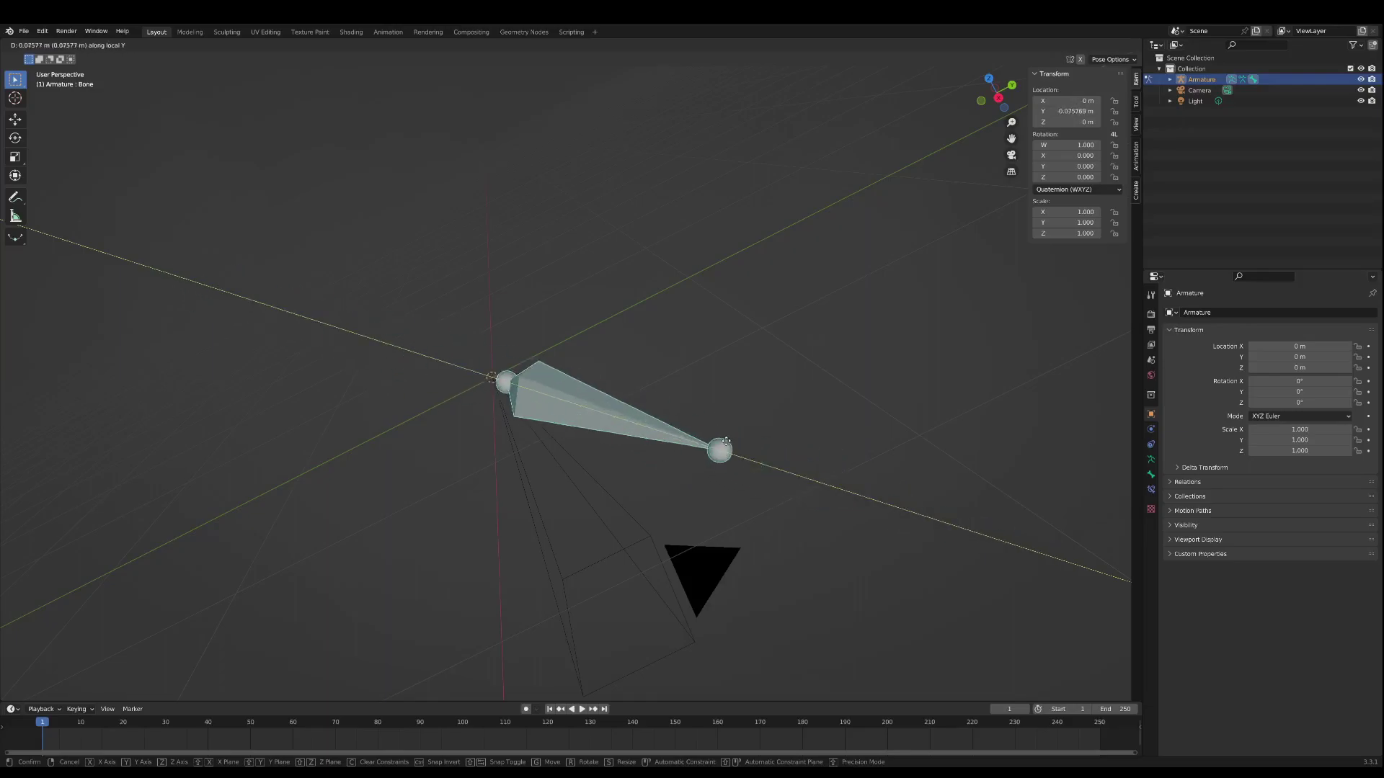
right_click(723, 441)
middle_drag(721, 440, 681, 451)
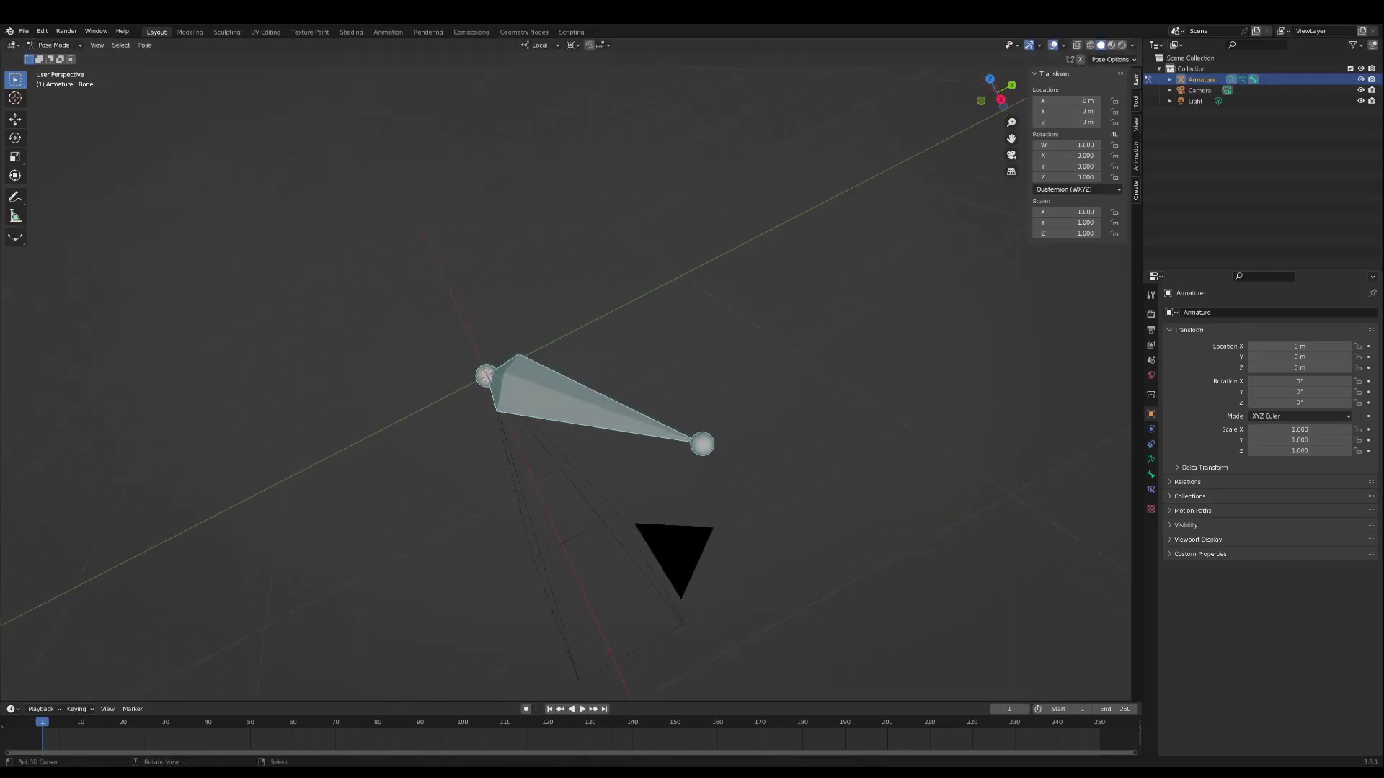